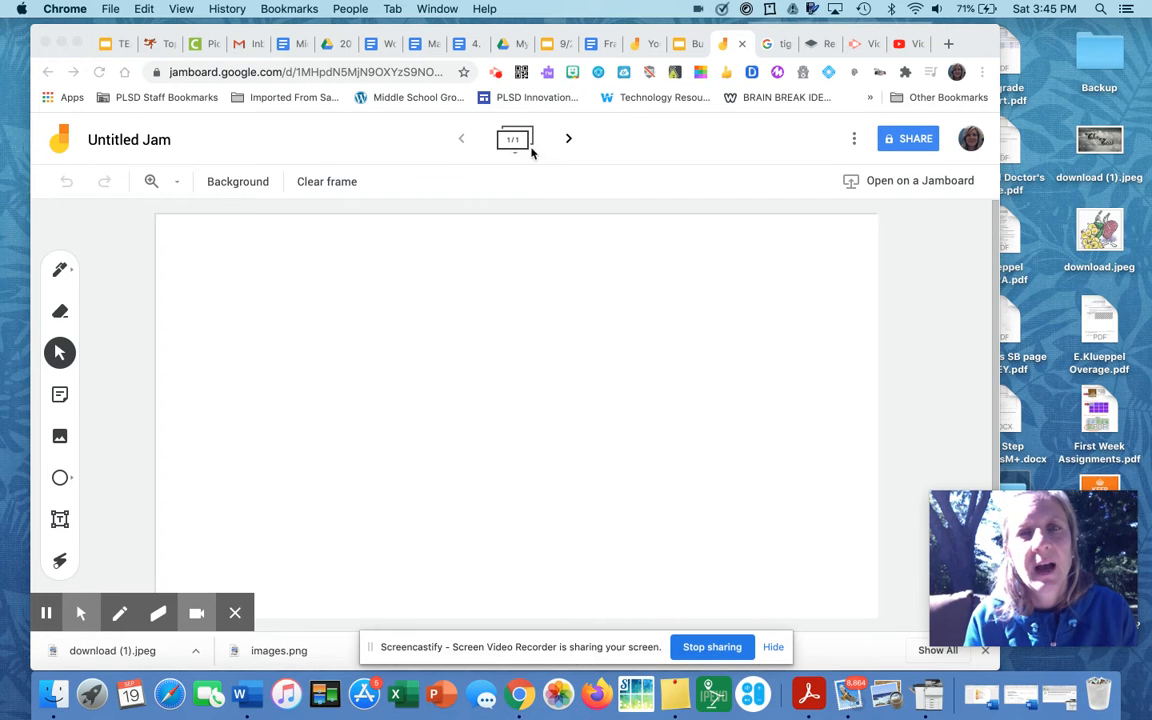
Add four new blank frames to the jam and return to the first frame.
click(568, 145)
click(569, 143)
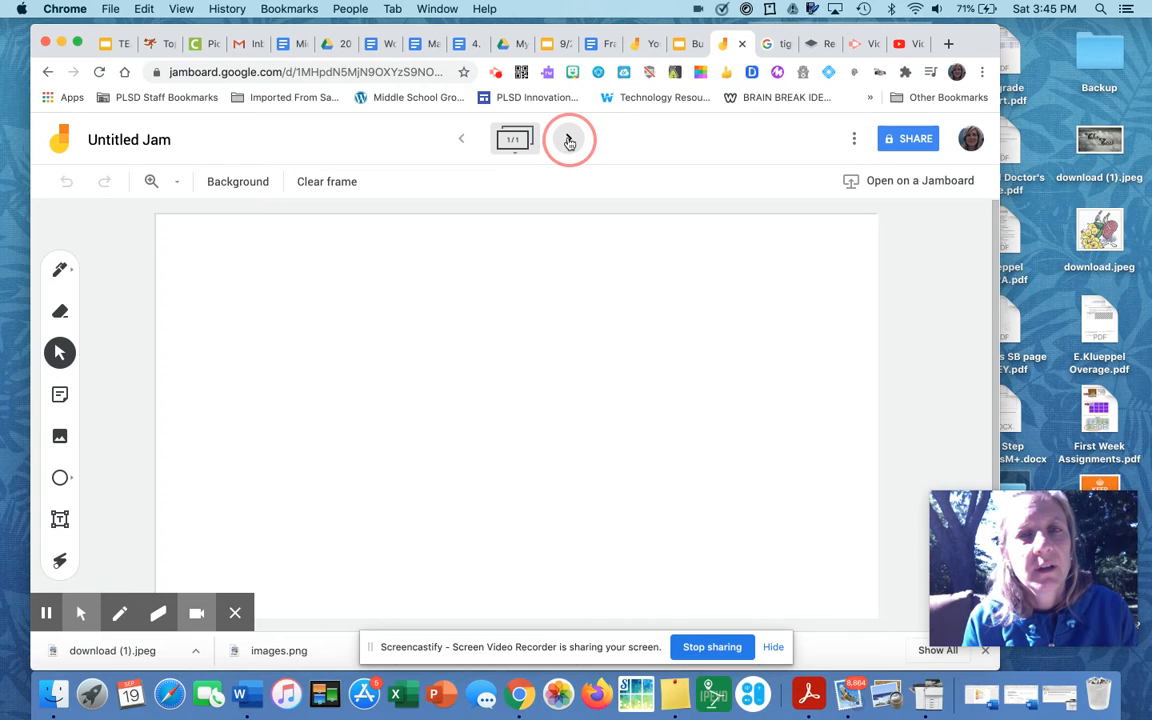
click(568, 140)
click(568, 140)
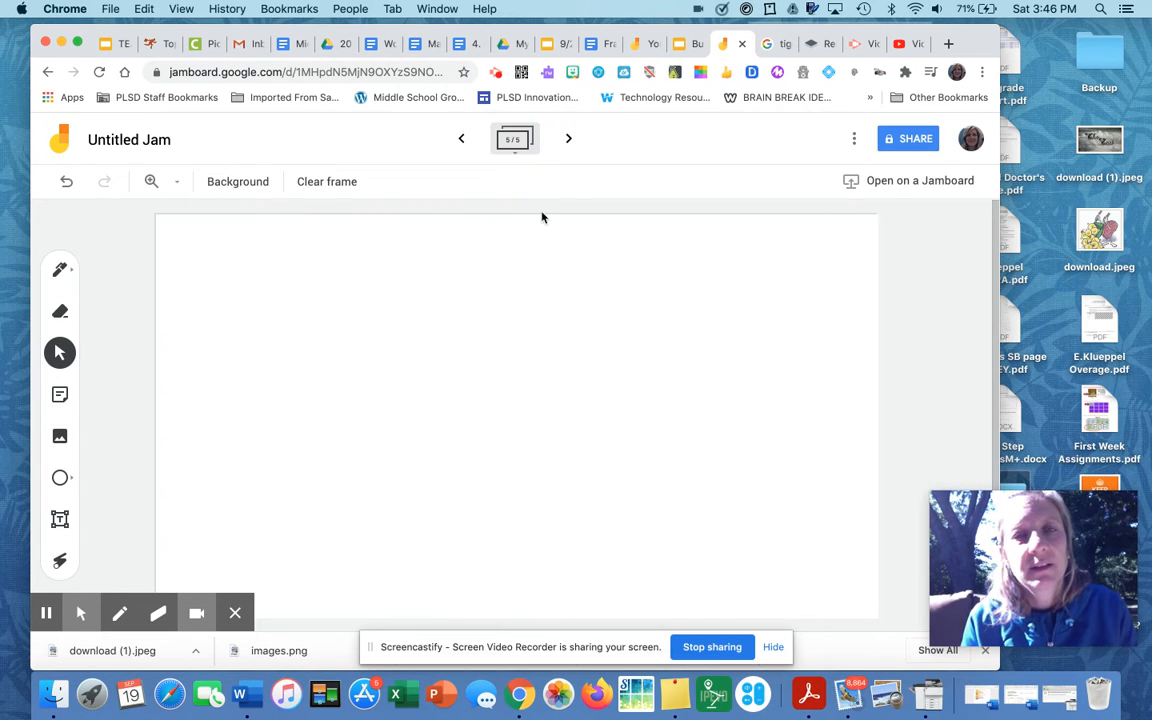
click(462, 140)
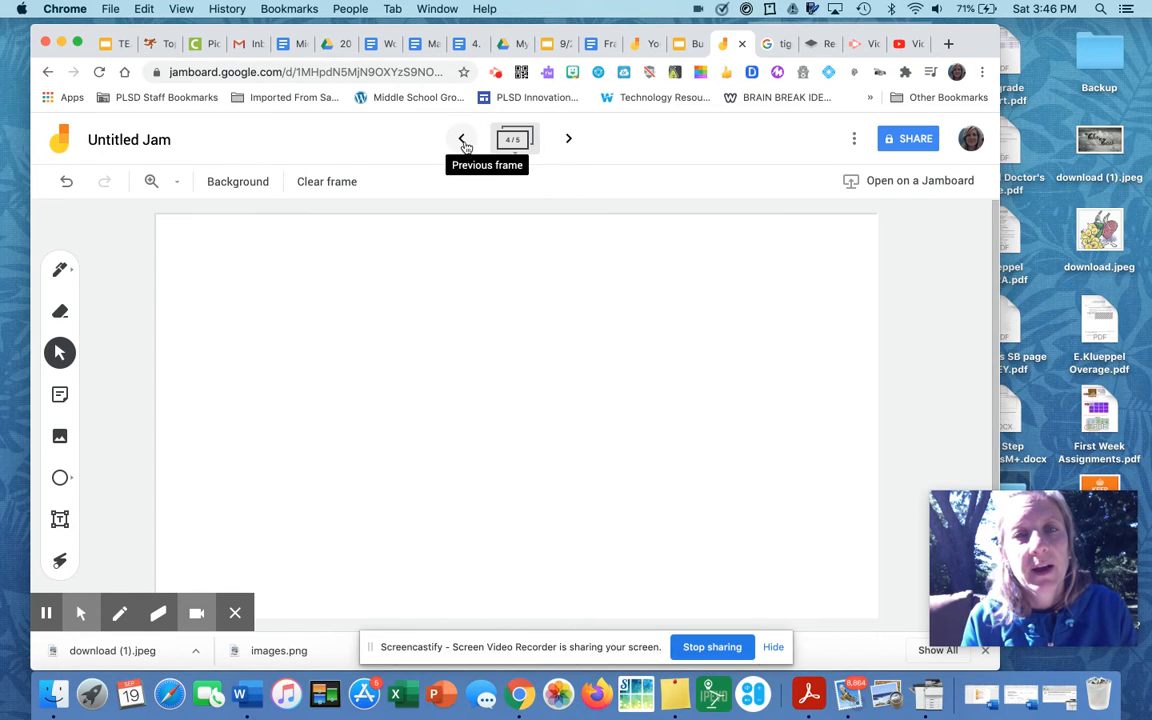
click(463, 143)
click(463, 143)
click(463, 143)
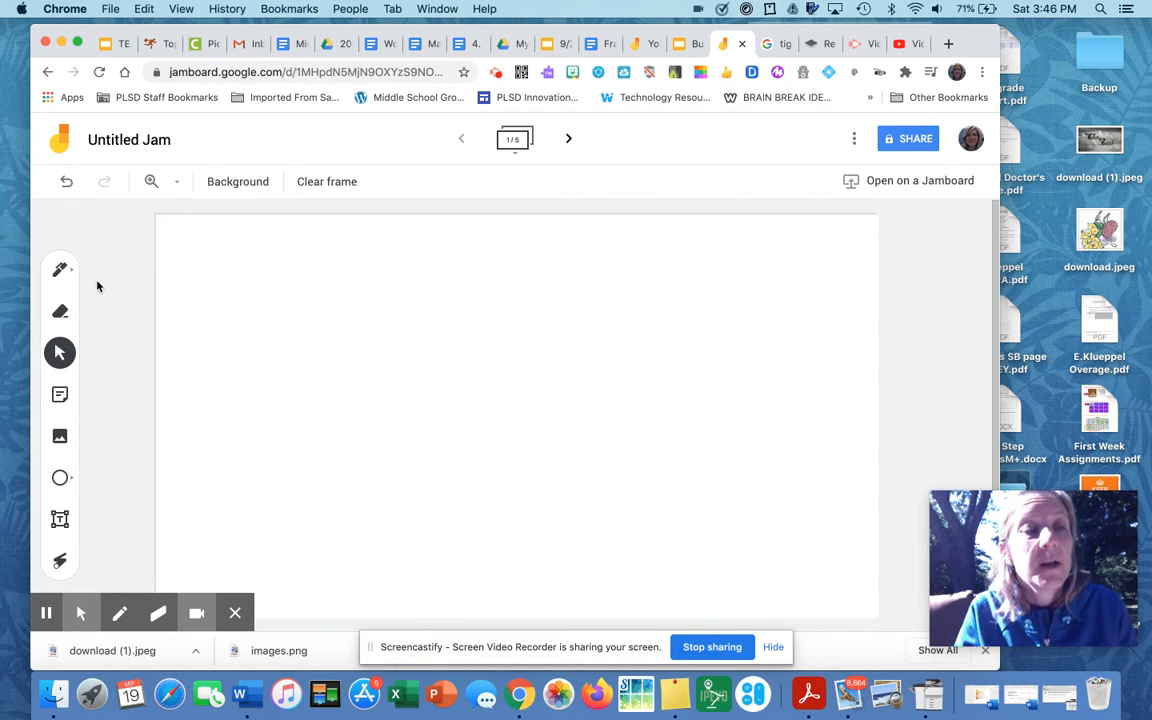
Draw a red freehand squiggle with the Pen in the upper-left part of the first frame.
click(60, 269)
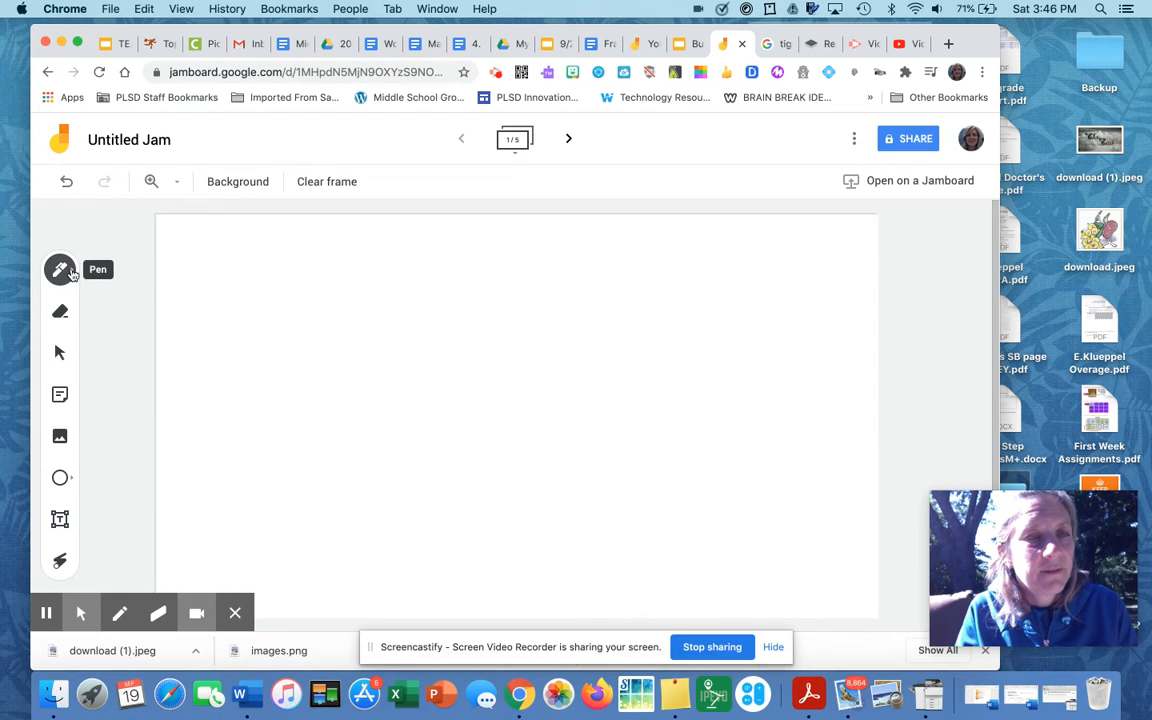
click(66, 272)
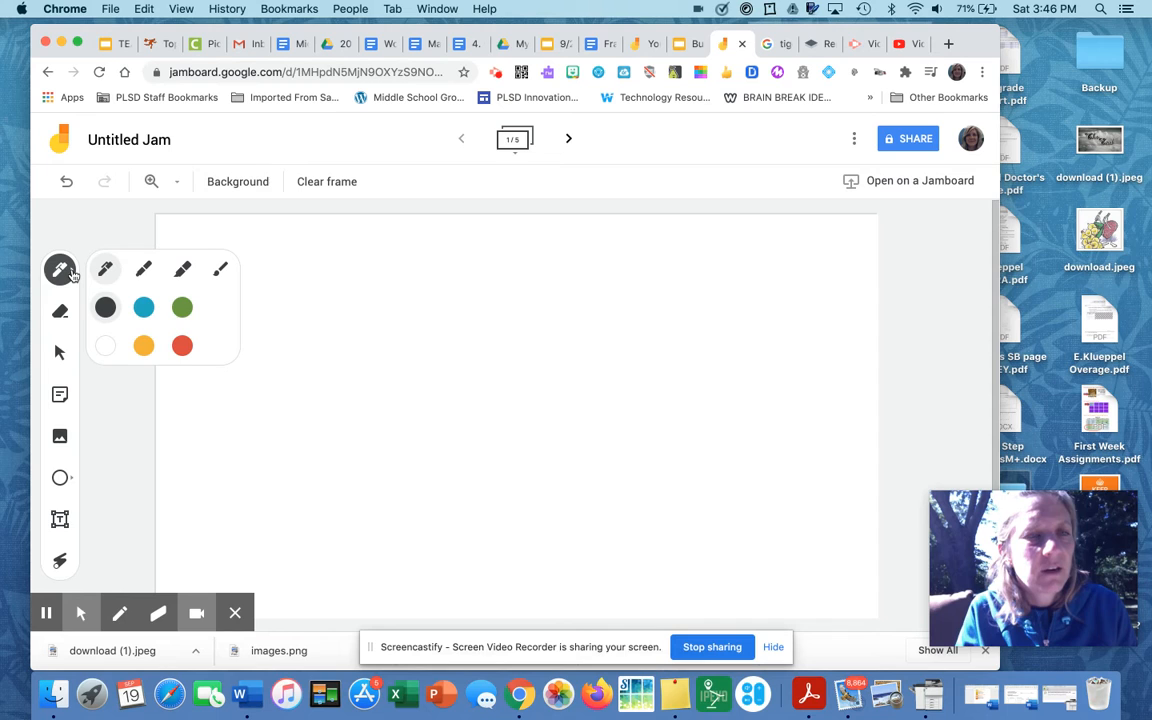
click(182, 346)
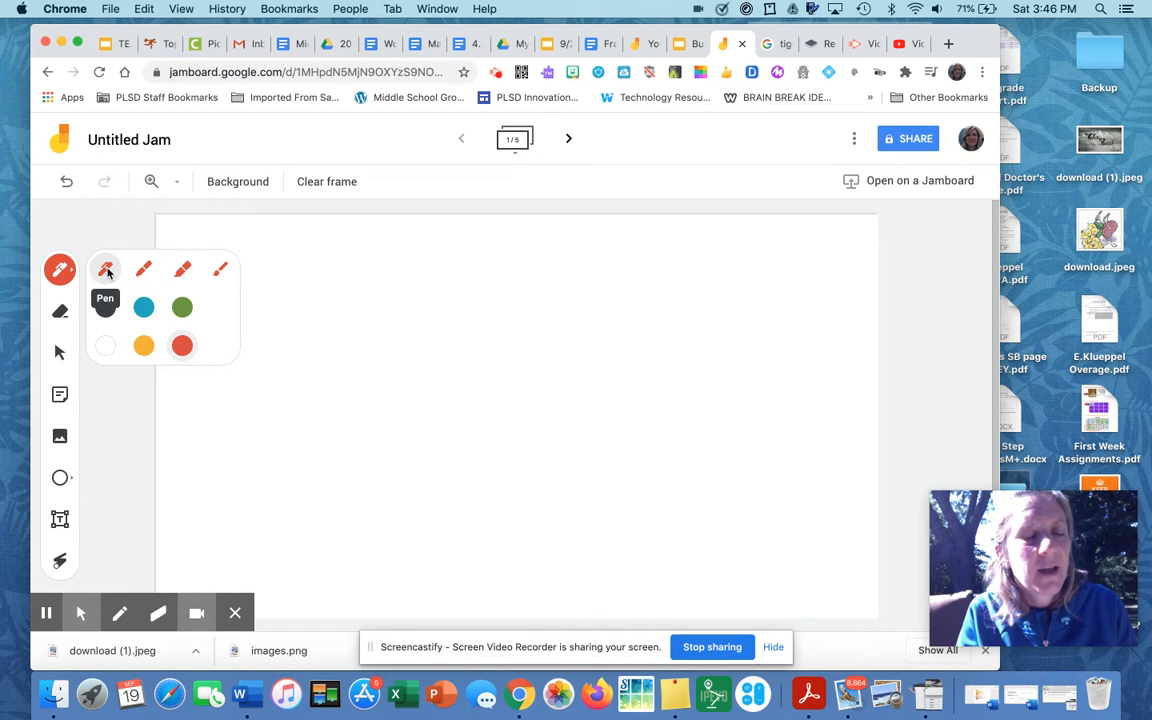
mouse_move(306, 288)
mouse_down()
mouse_move(340, 378)
mouse_move(455, 345)
mouse_up()
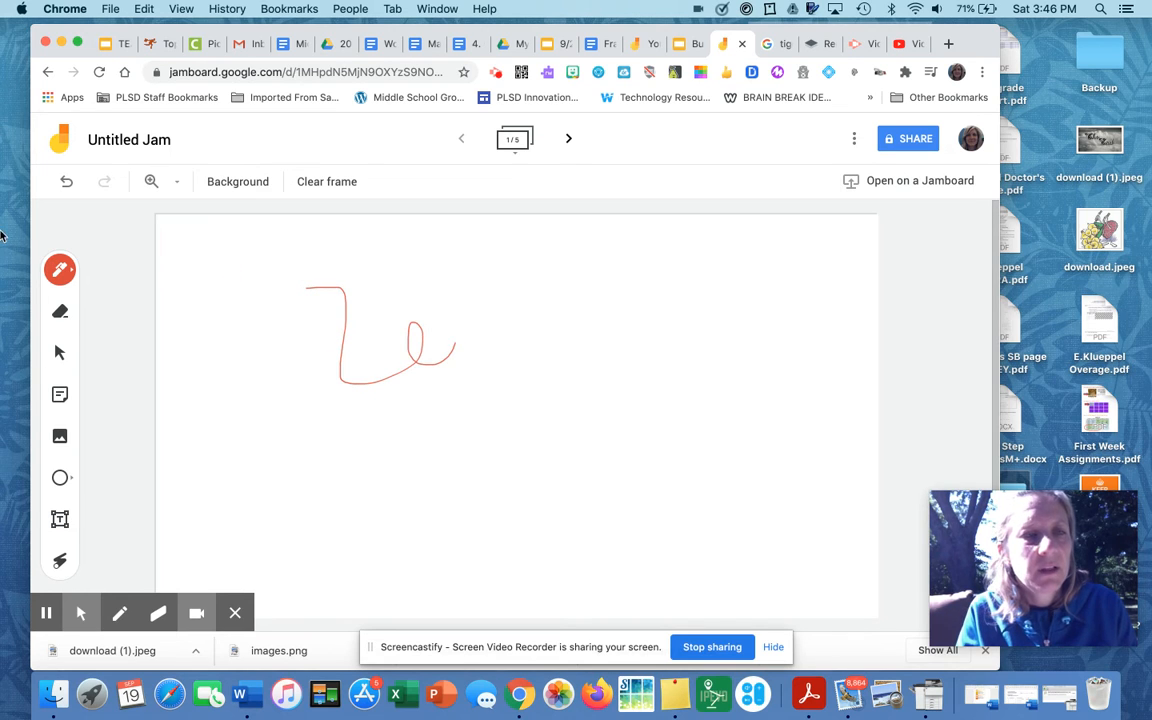
Draw a blue looping stroke with the Marker just right of the red squiggle.
click(74, 275)
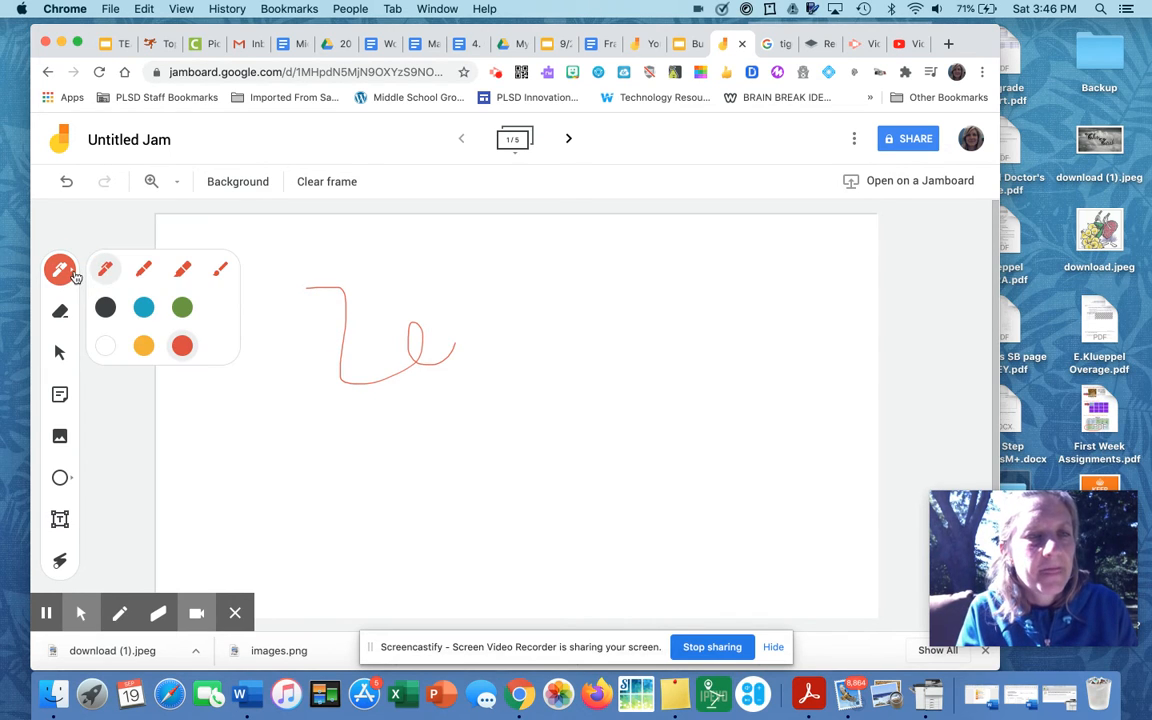
click(142, 272)
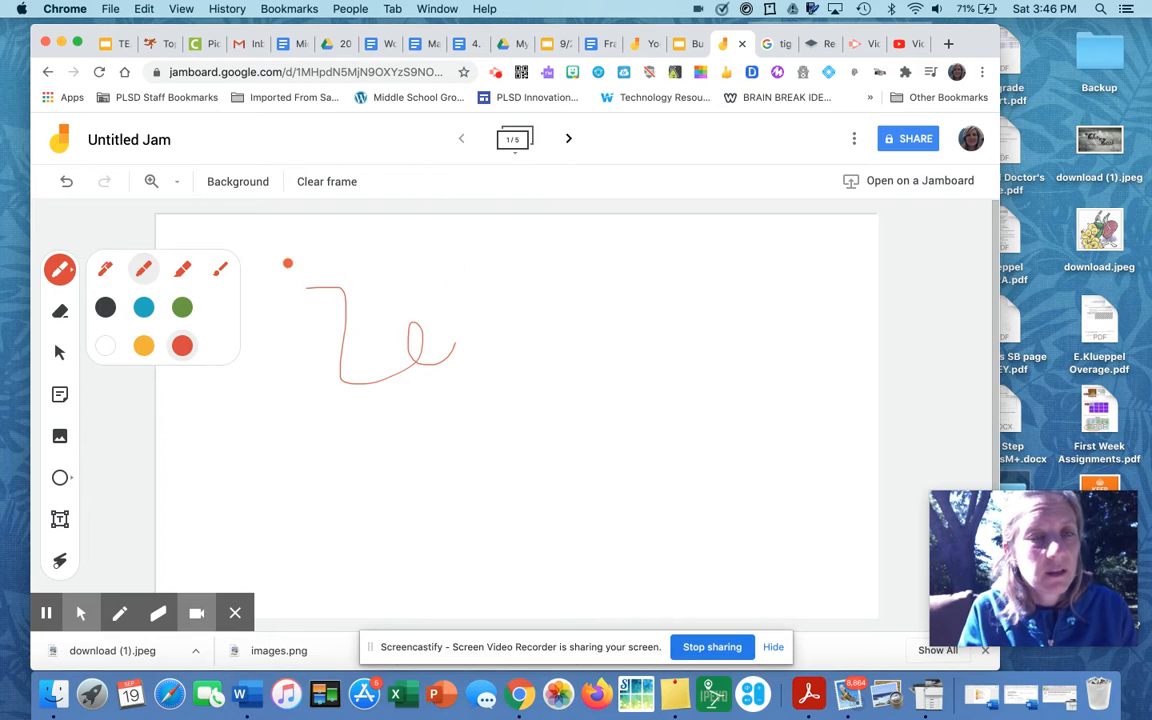
click(143, 308)
mouse_move(444, 283)
mouse_down()
mouse_move(501, 283)
mouse_move(483, 329)
mouse_move(556, 352)
mouse_up()
Draw a green wavy stroke with the Highlighter below the red and blue strokes.
click(68, 272)
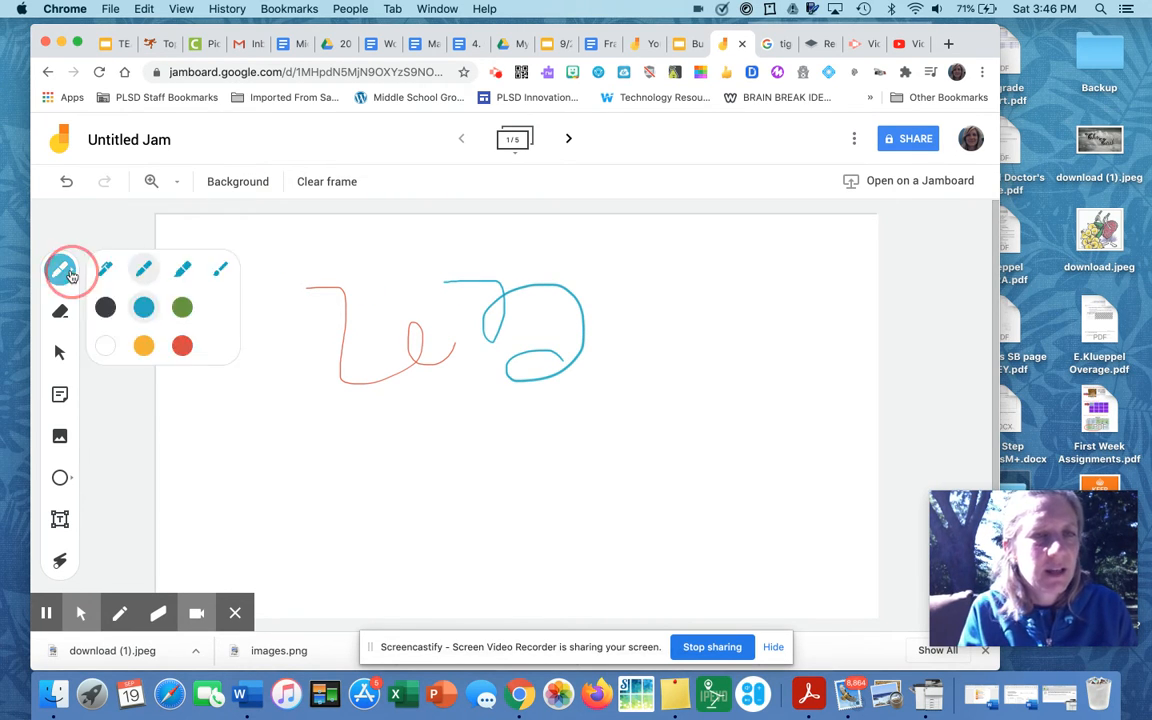
click(182, 268)
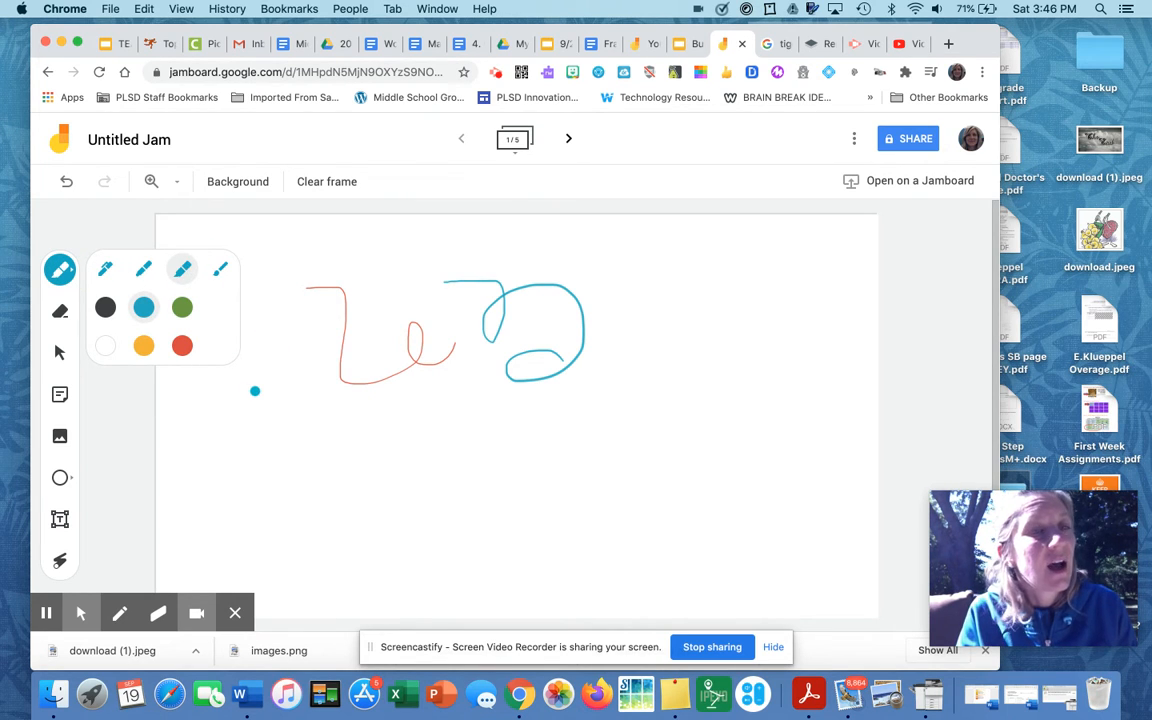
click(182, 307)
mouse_move(349, 424)
mouse_down()
mouse_move(404, 456)
mouse_move(488, 420)
mouse_move(550, 464)
mouse_up()
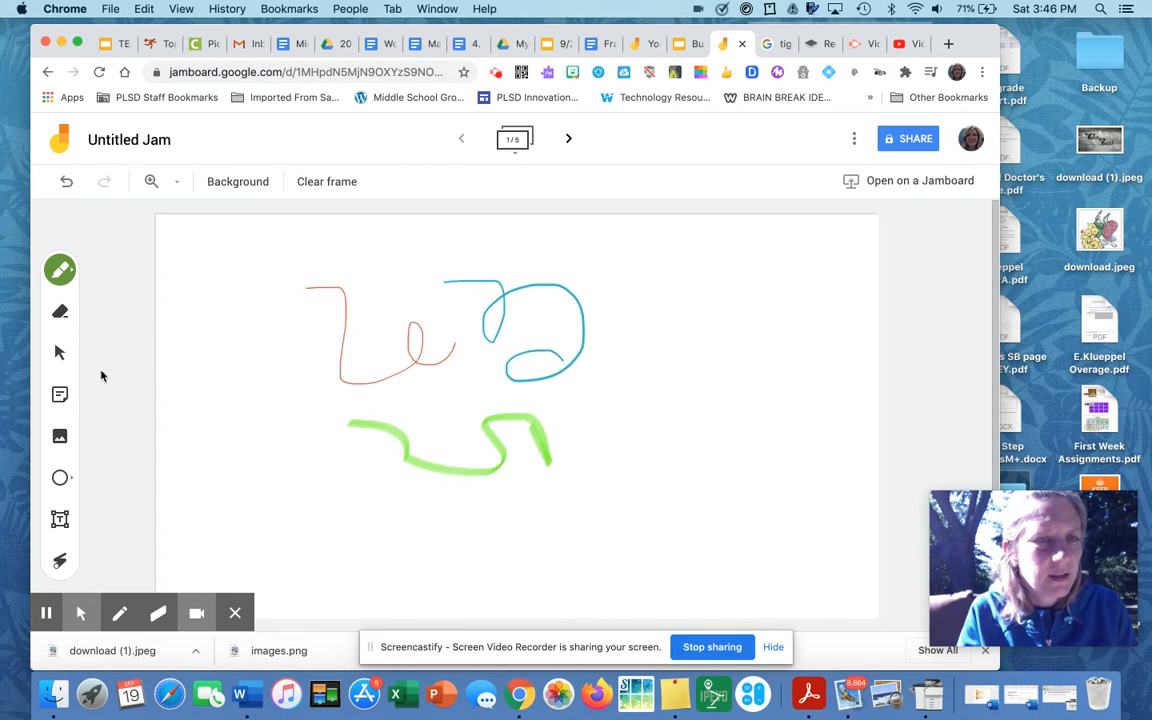
Paint a wide green wavy stroke with the Brush across the existing strokes.
click(60, 262)
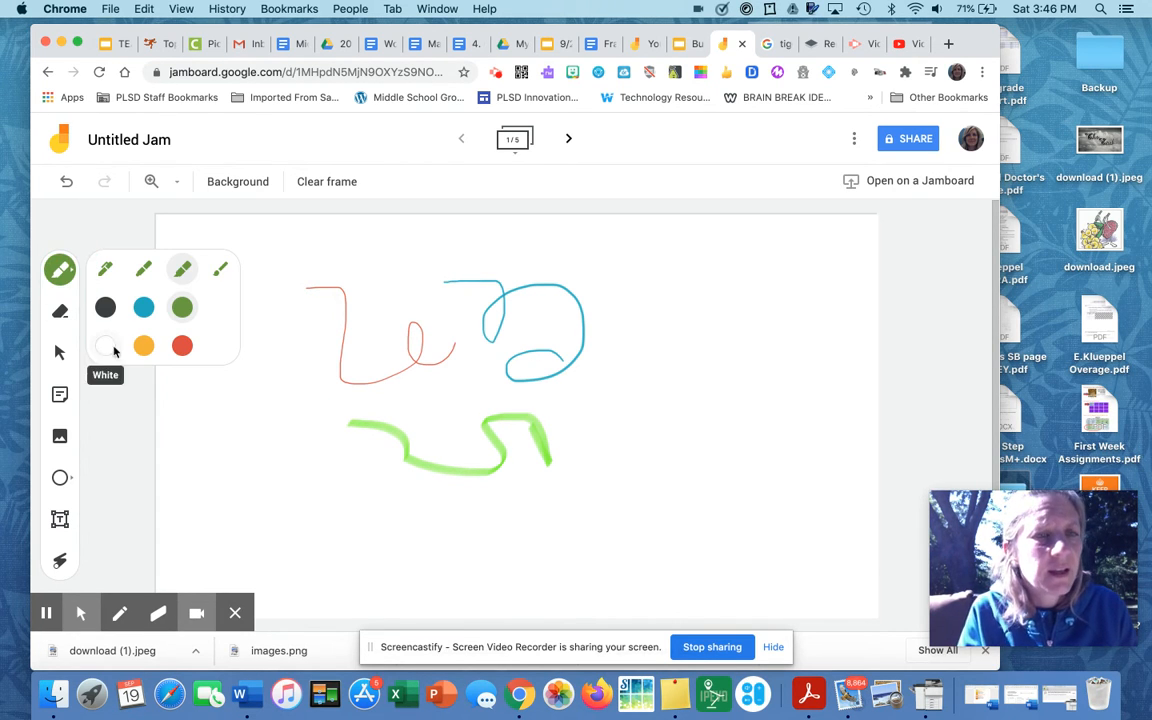
click(220, 268)
mouse_move(374, 335)
mouse_down()
mouse_move(415, 288)
mouse_move(460, 365)
mouse_move(560, 420)
mouse_move(644, 410)
mouse_move(662, 435)
mouse_move(687, 405)
mouse_up()
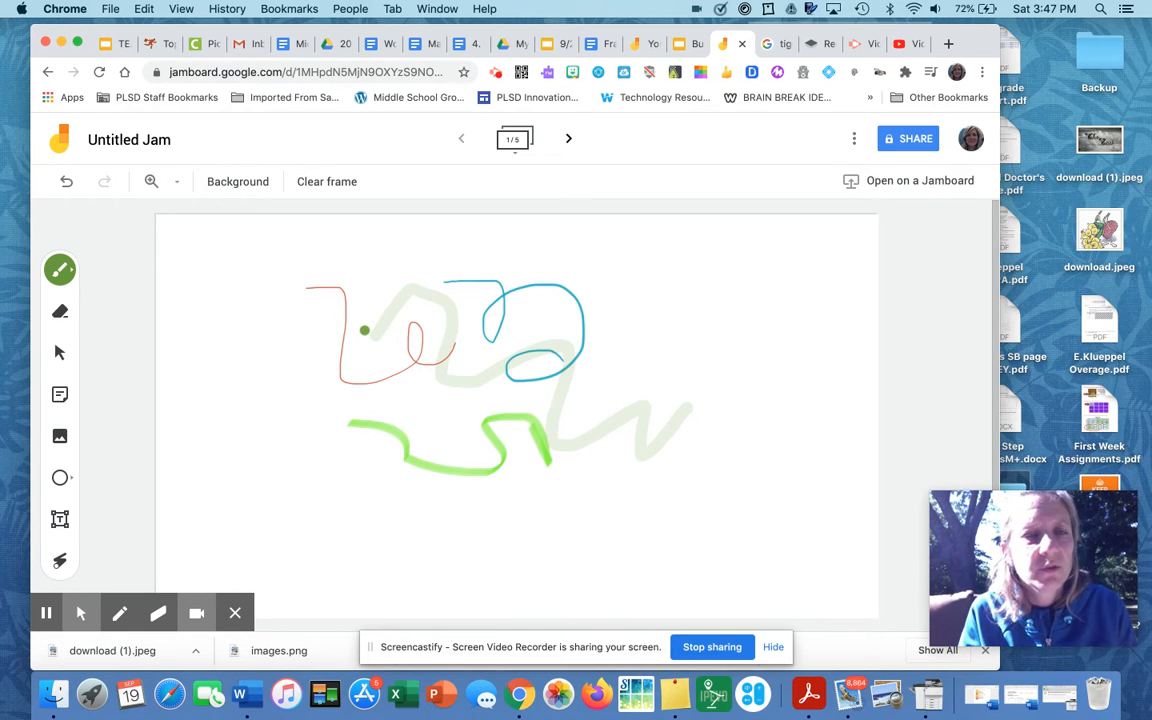
Erase parts of the red squiggle and of the brush stroke crossing it with the Eraser.
click(60, 269)
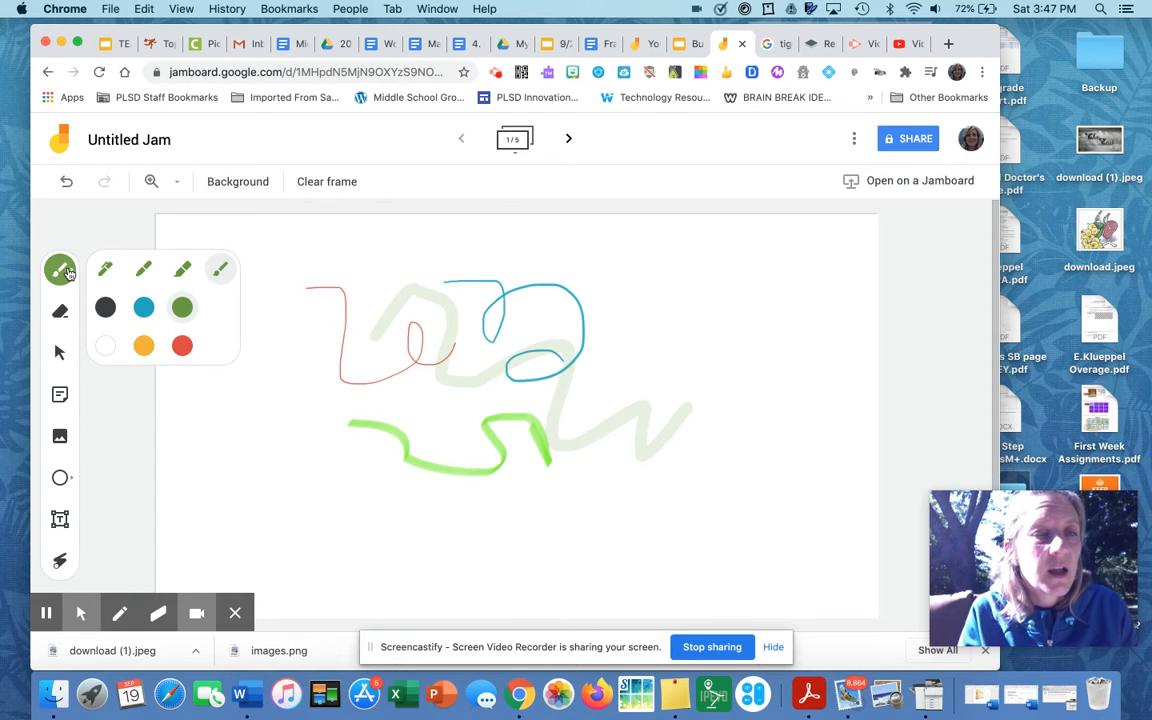
click(62, 270)
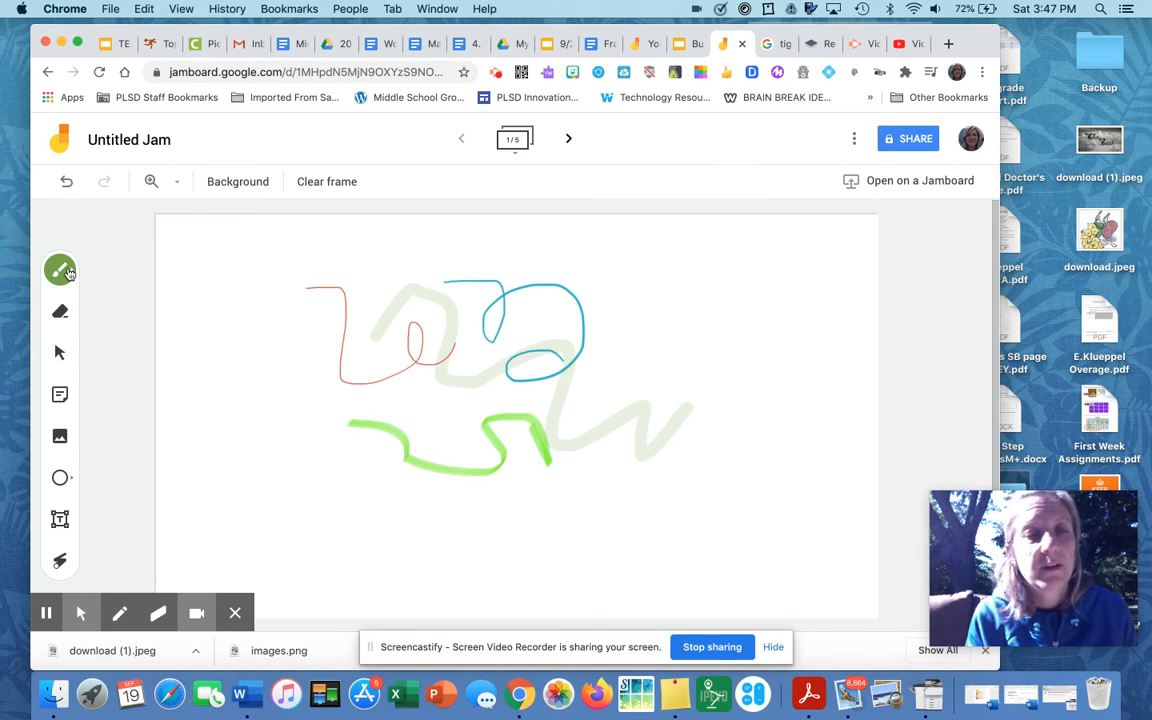
click(60, 311)
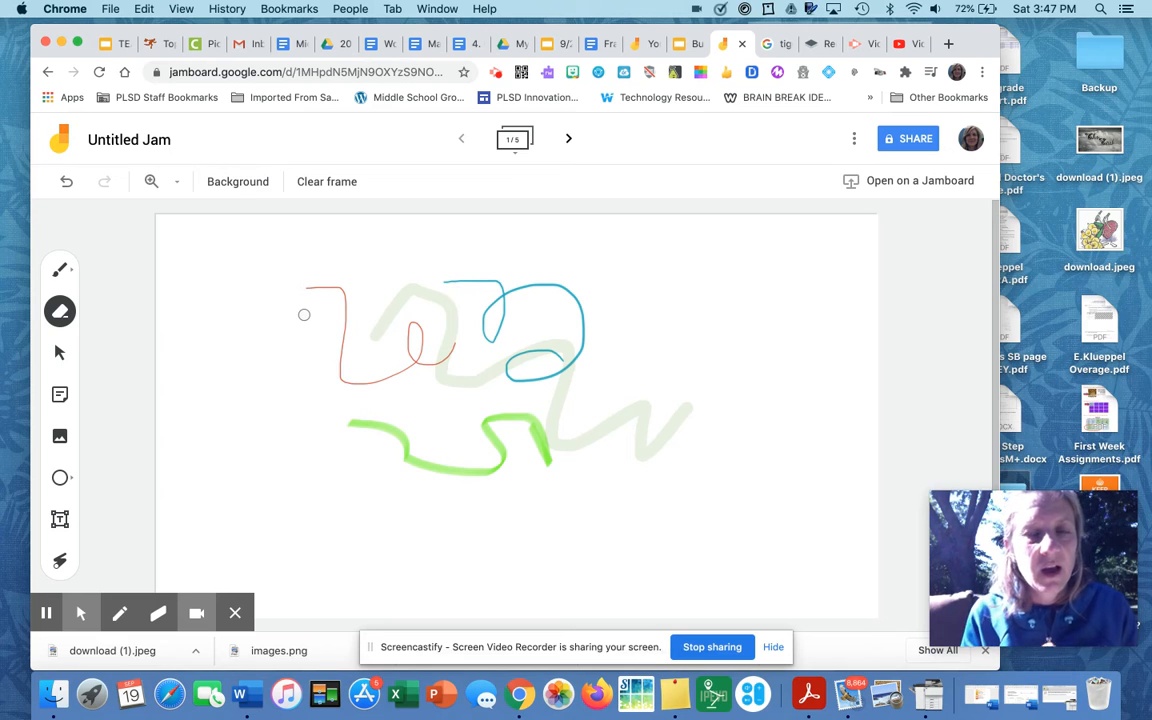
mouse_move(303, 314)
mouse_down()
mouse_move(318, 290)
mouse_move(479, 355)
mouse_up()
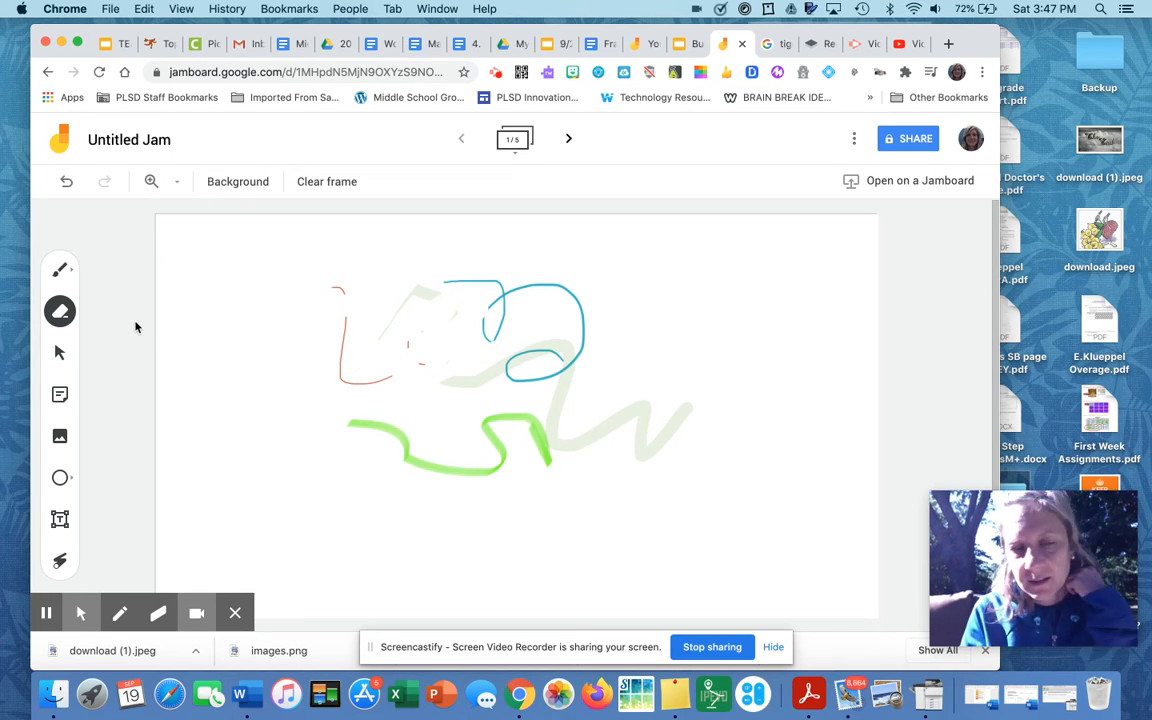
Add a blue sticky note reading "Hi Students!" to the frame.
click(60, 394)
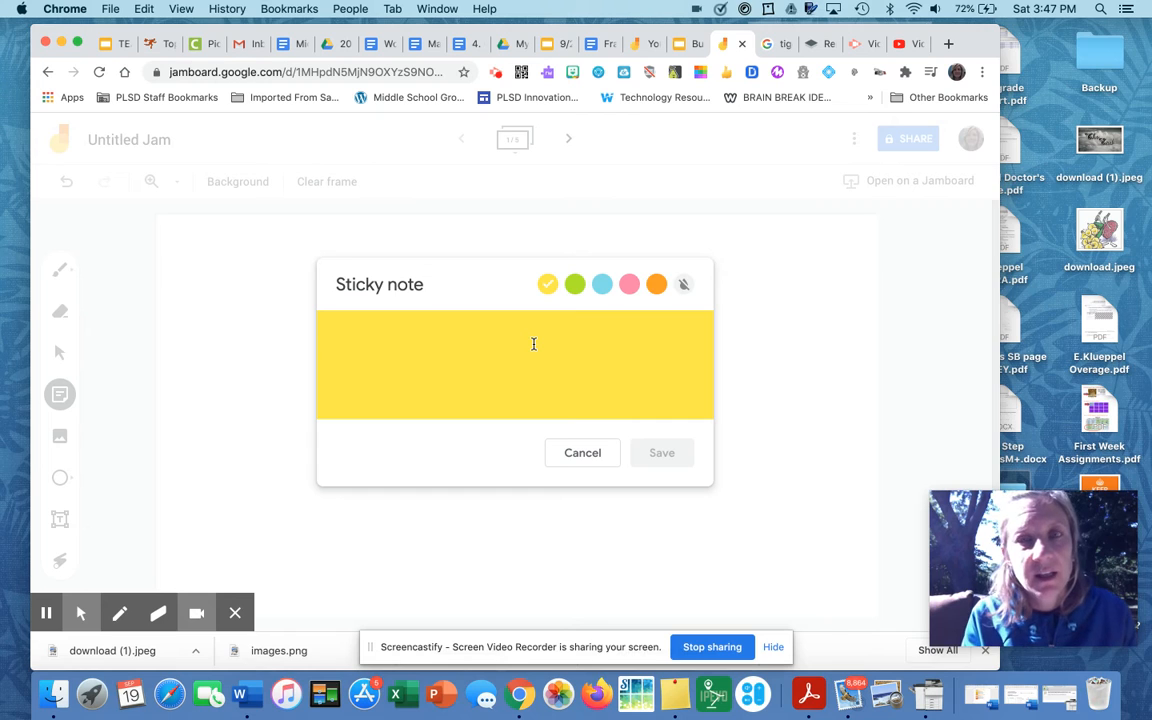
click(575, 284)
click(602, 285)
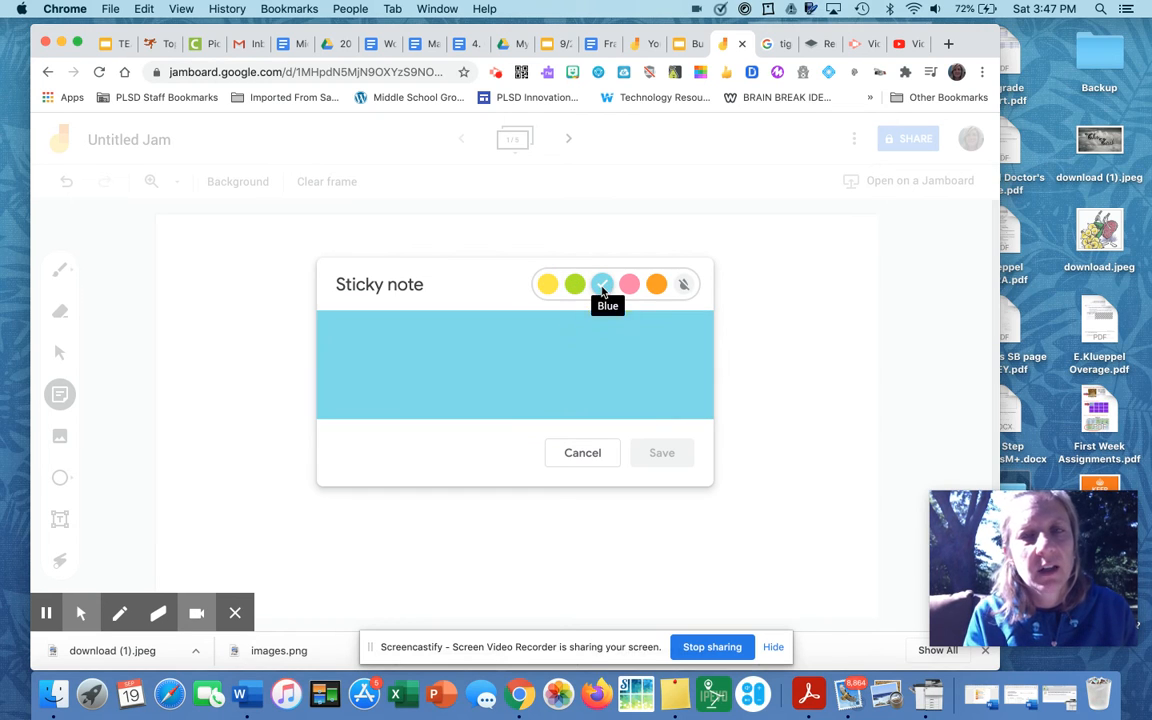
click(483, 335)
text(Hi Students)
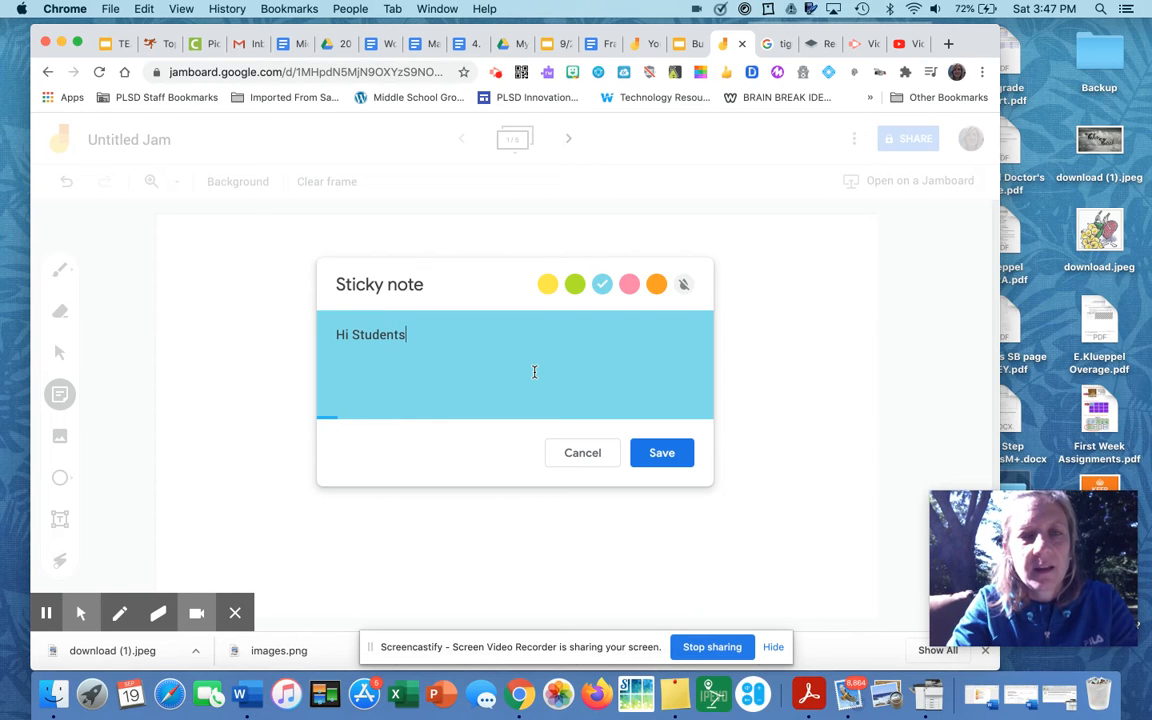
text(!)
click(689, 457)
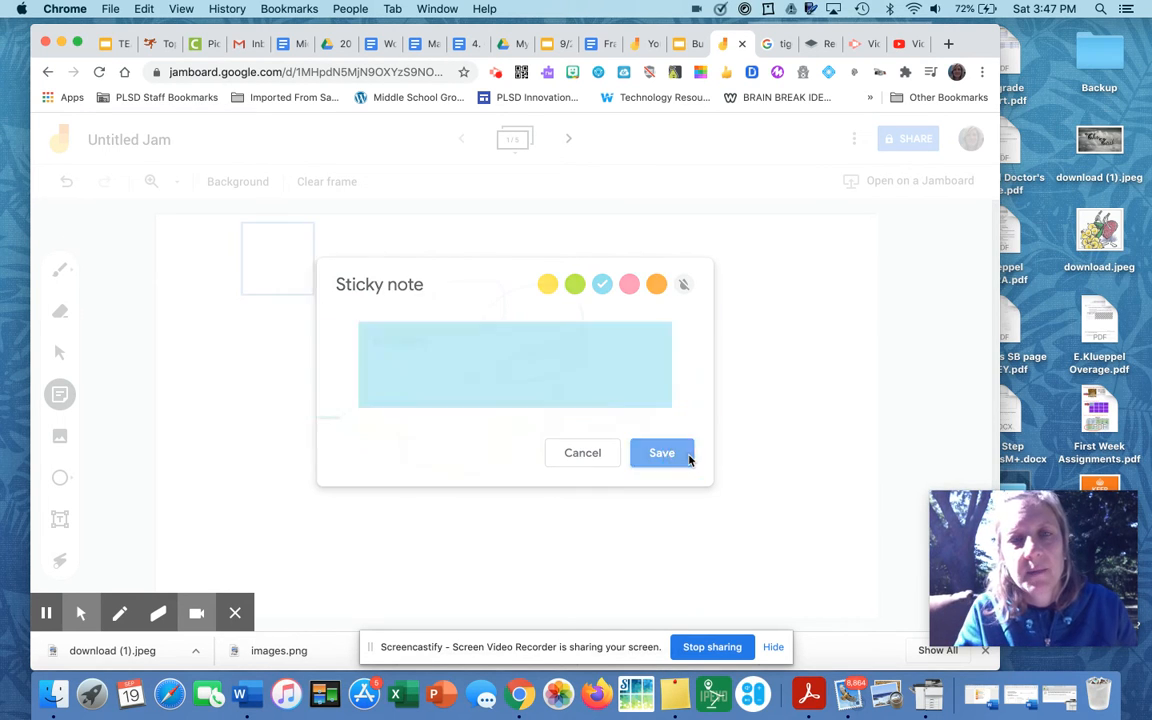
click(560, 452)
Shrink the sticky note slightly and move it to the frame's upper-right area, clear of the strokes.
click(280, 277)
drag(314, 296, 270, 312)
drag(276, 248, 726, 300)
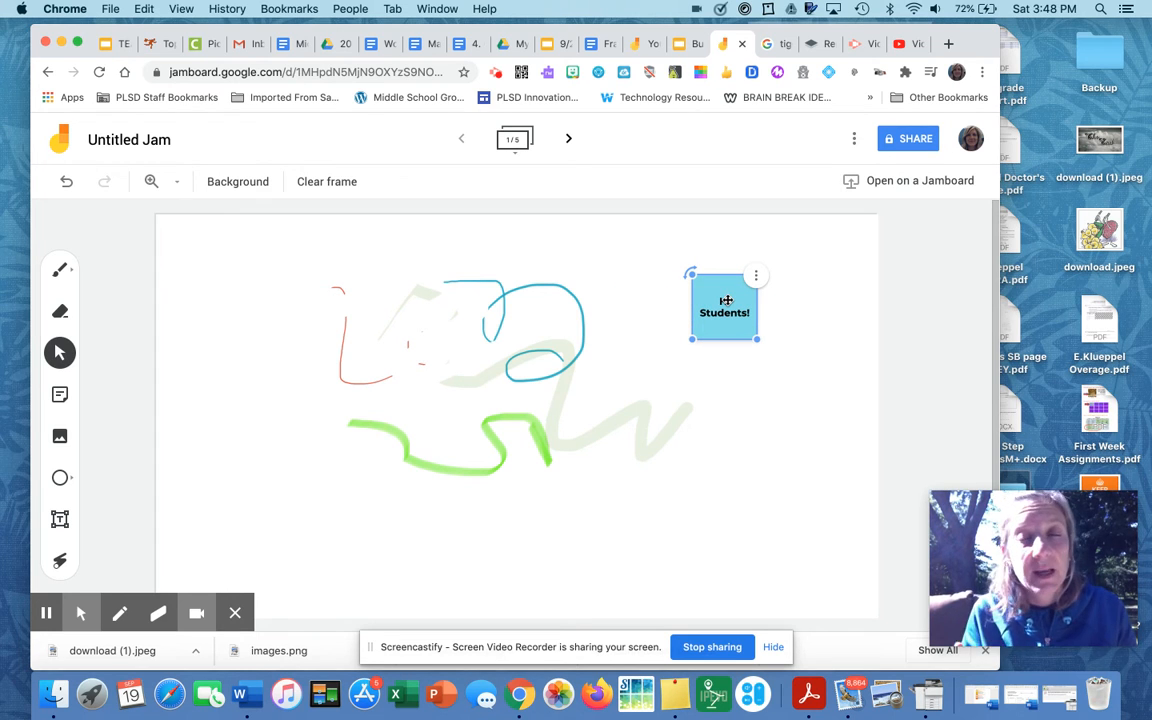
Start adding an image, view the Google Drive source, and return to the main image sources.
click(59, 437)
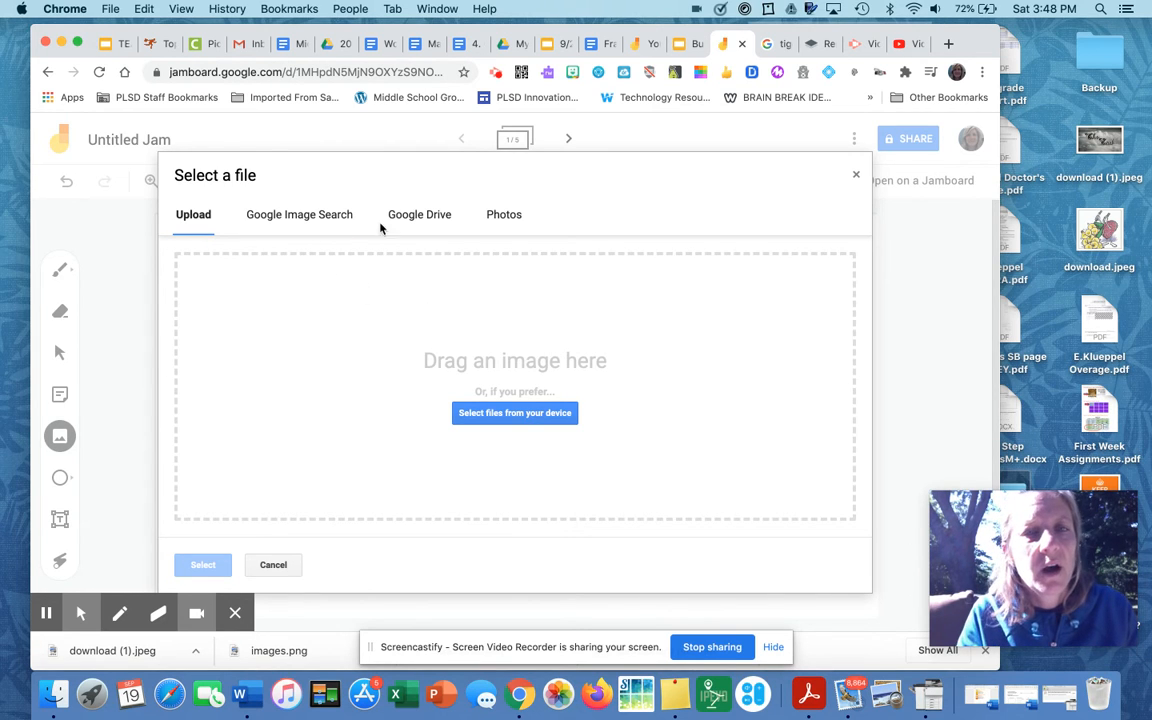
click(435, 222)
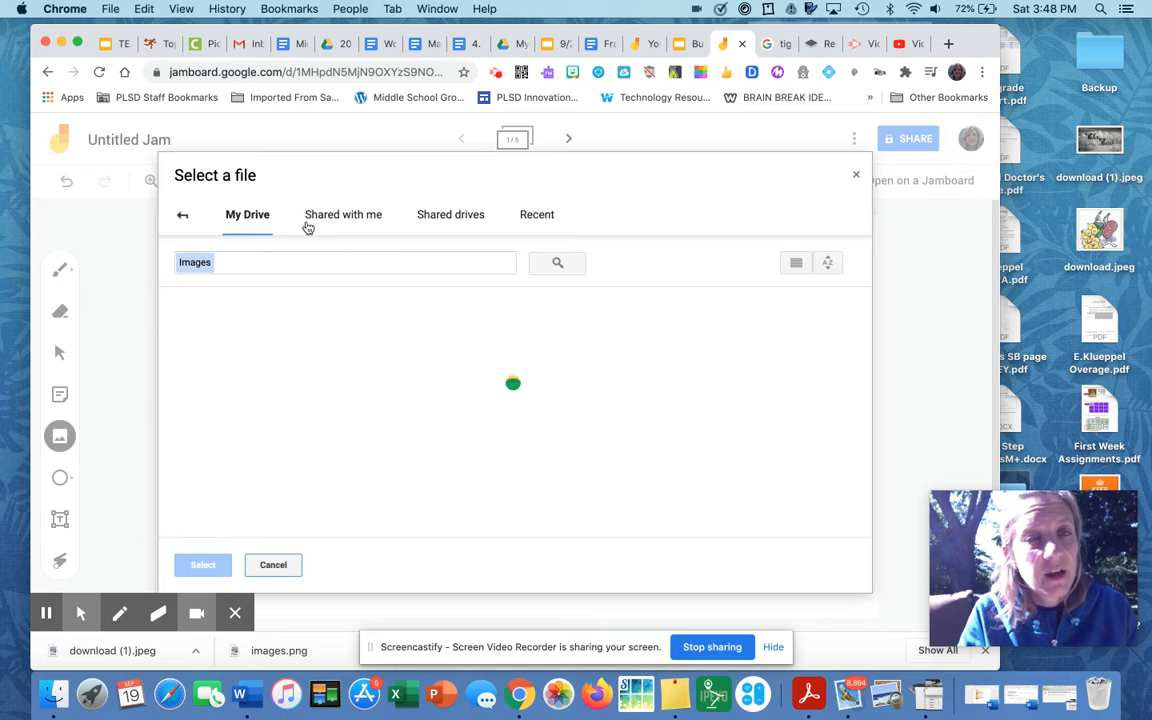
click(182, 216)
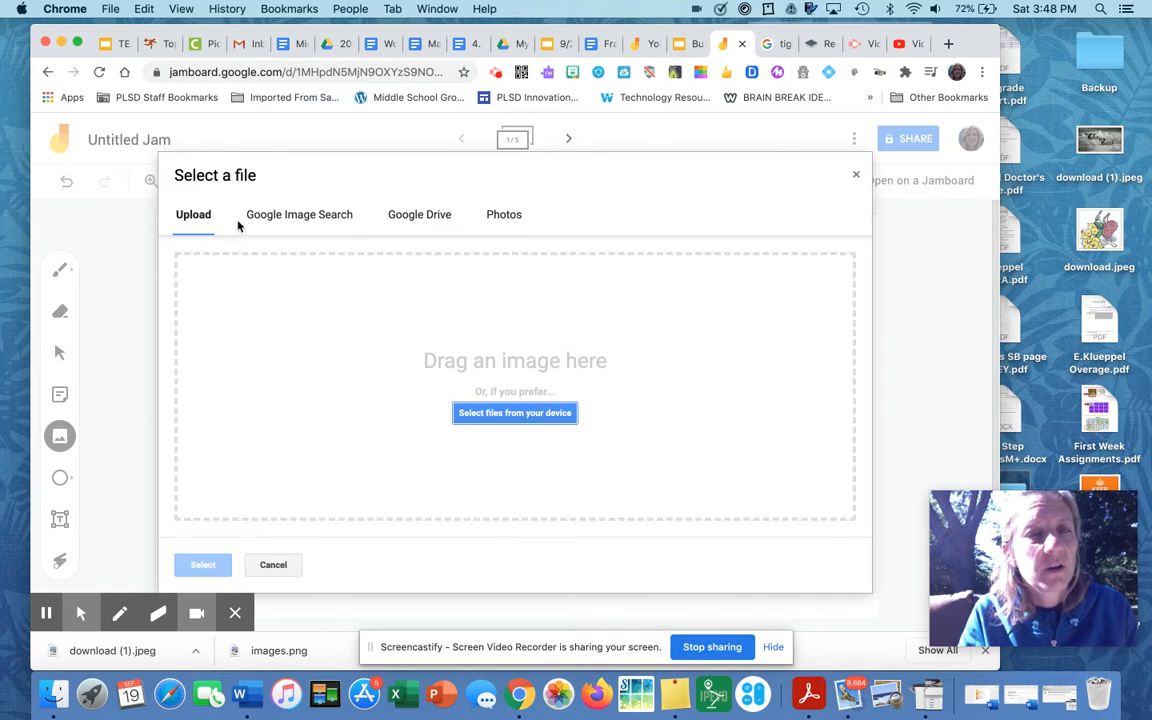
Search Google Image Search for "ice cream cone", correcting the misspelled query.
click(303, 219)
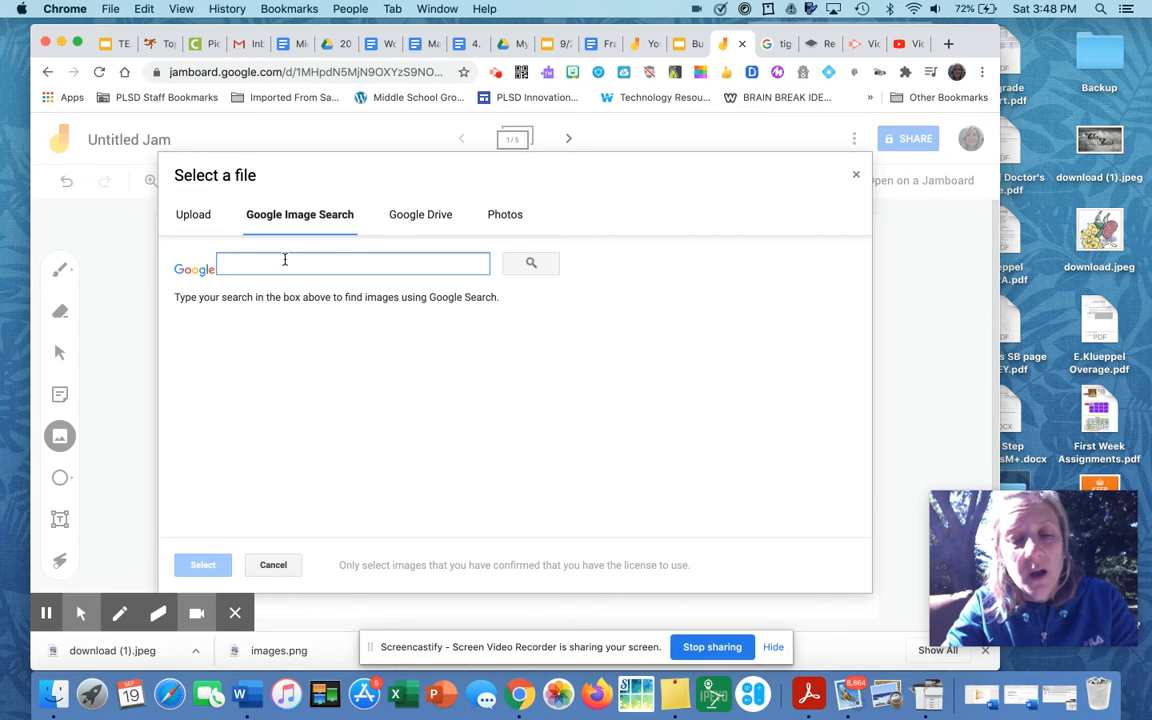
text(ice crea)
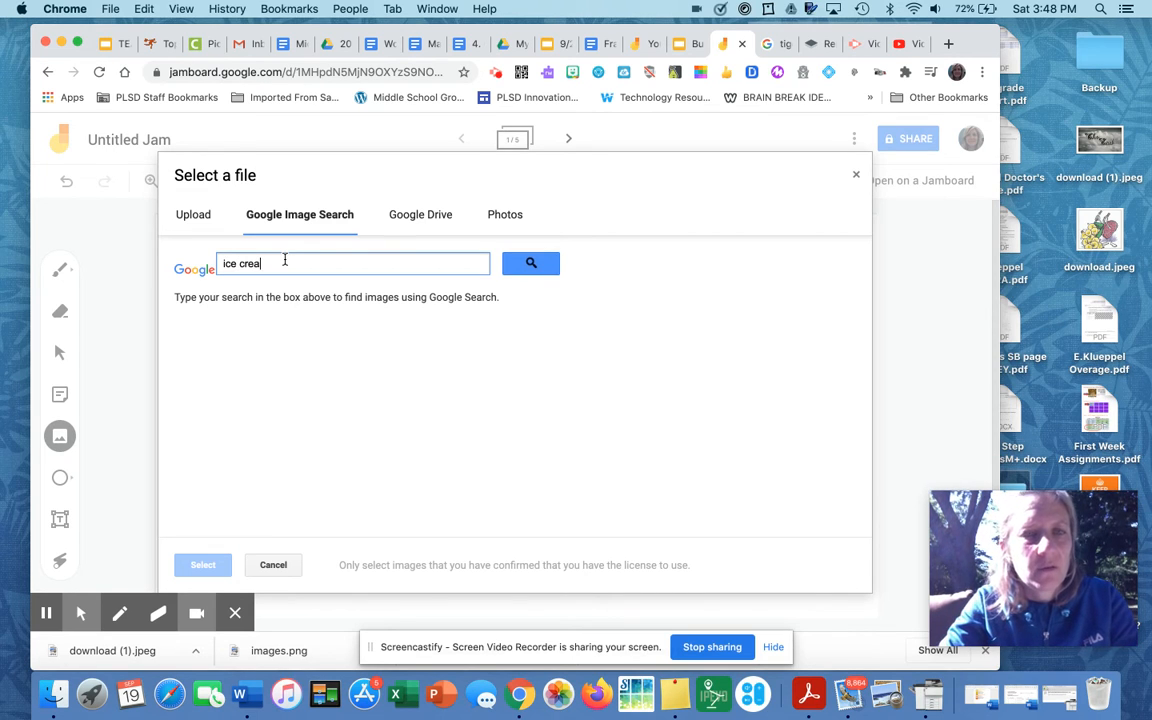
text(m com\ne)
key(Return)
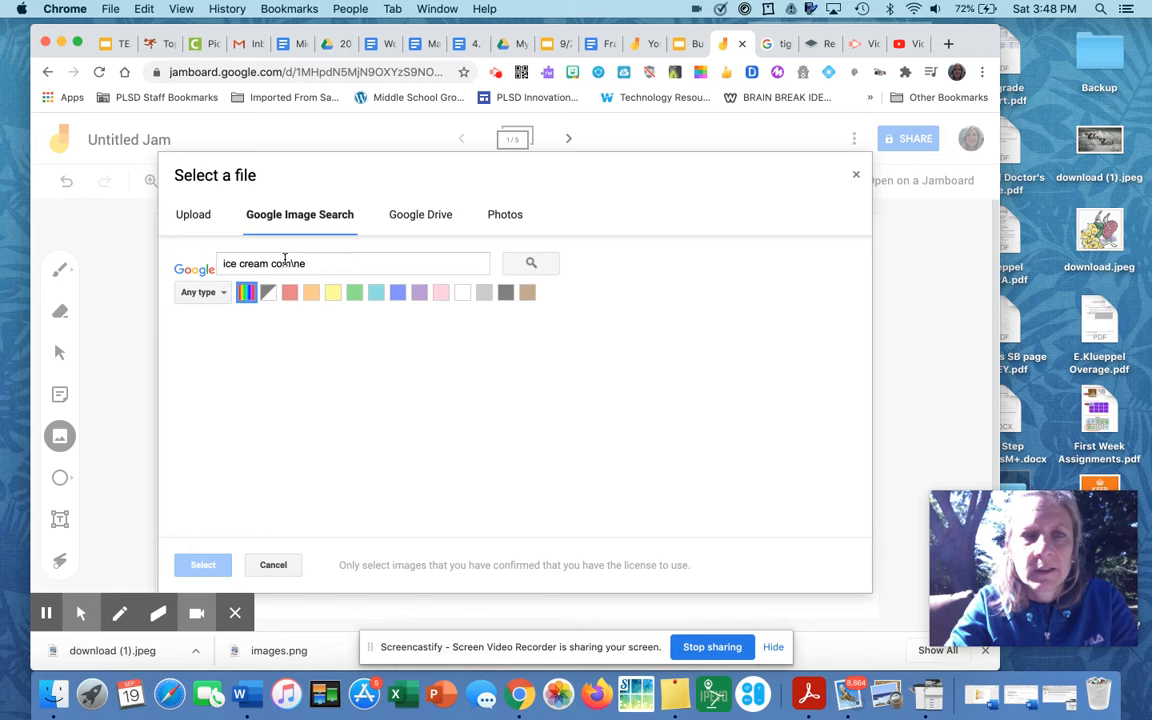
click(306, 263)
key(BackSpace)
key(BackSpace)
key(BackSpace)
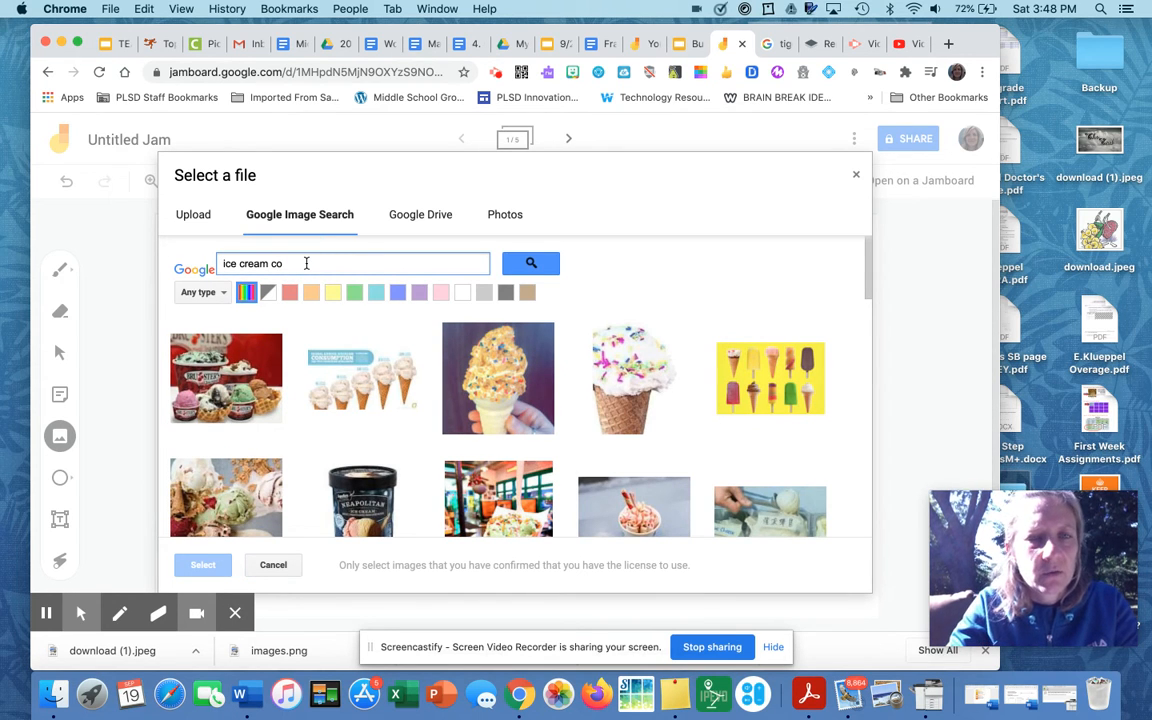
key(Return)
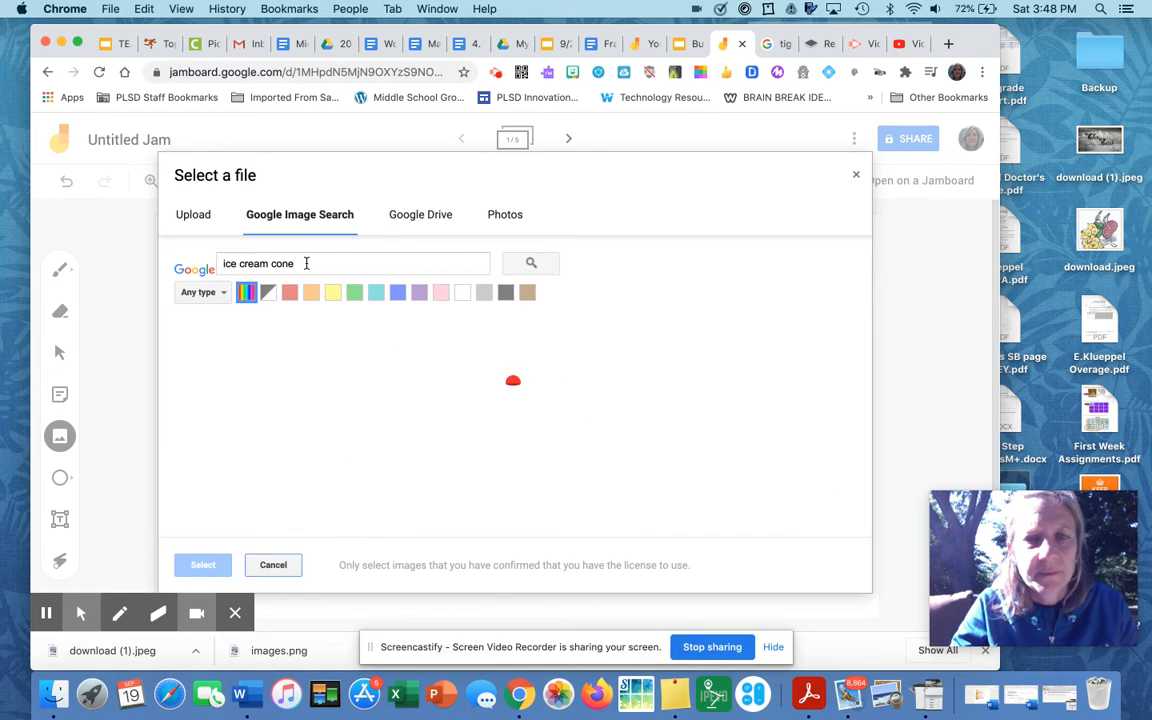
Insert the first result, the pink ice cream cone on a white background, into the frame.
scroll(345, 435, down, 2)
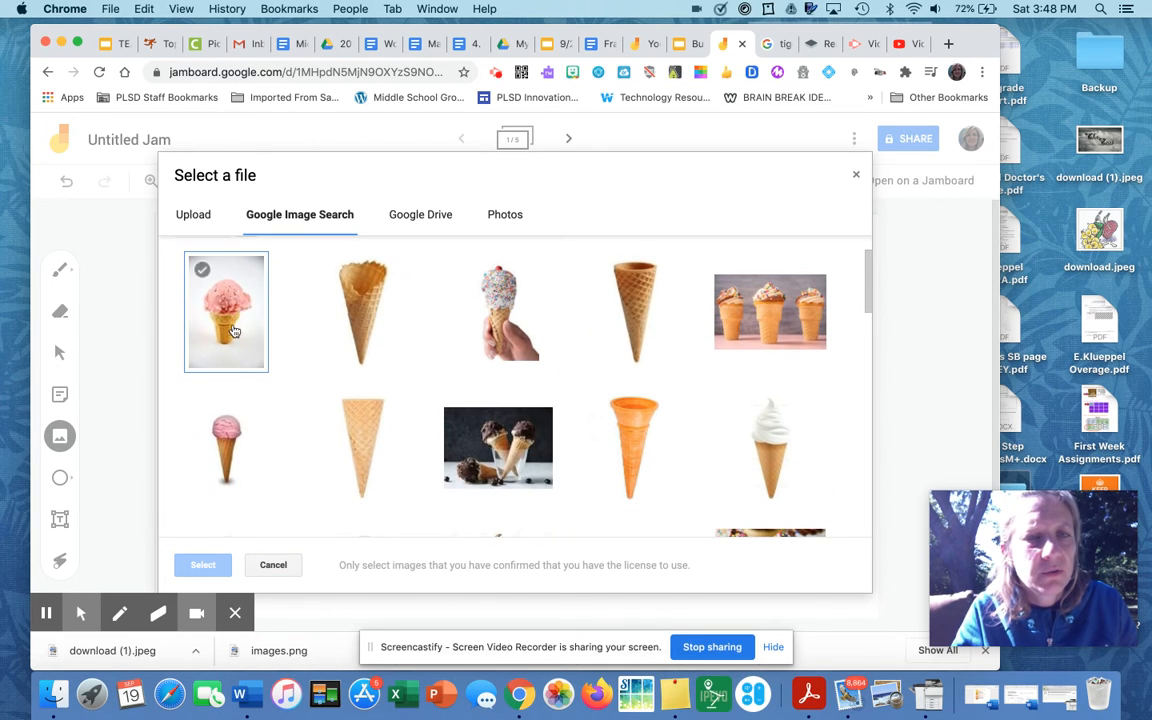
click(212, 298)
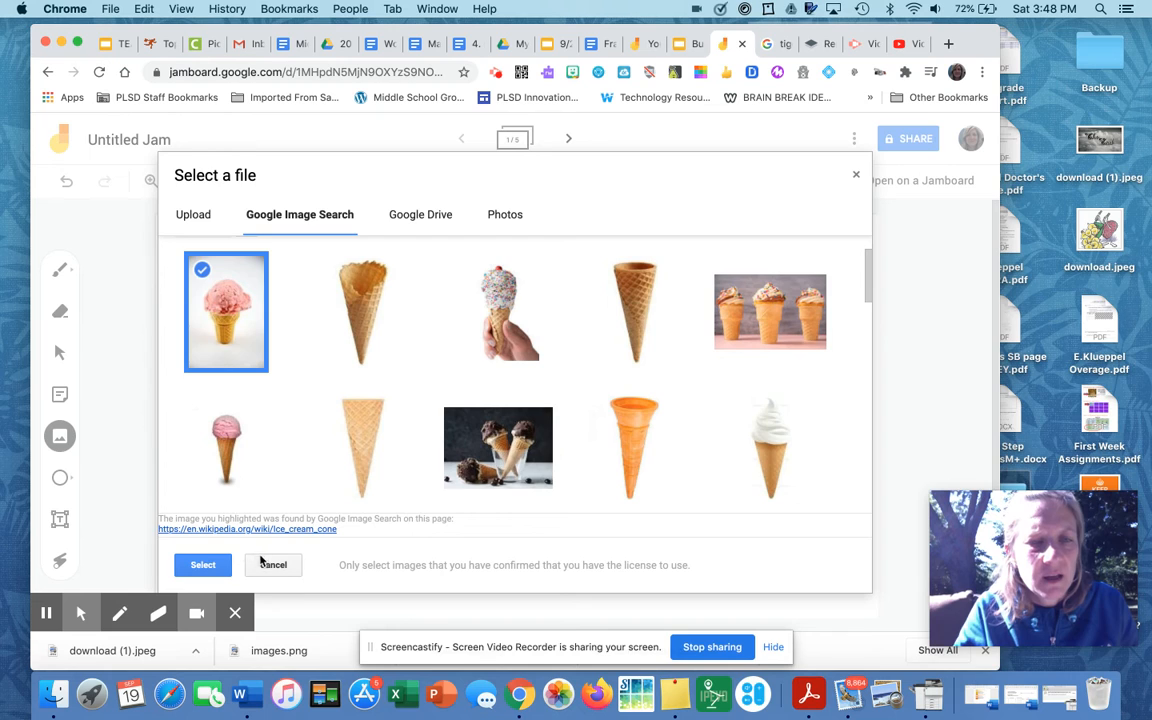
click(206, 565)
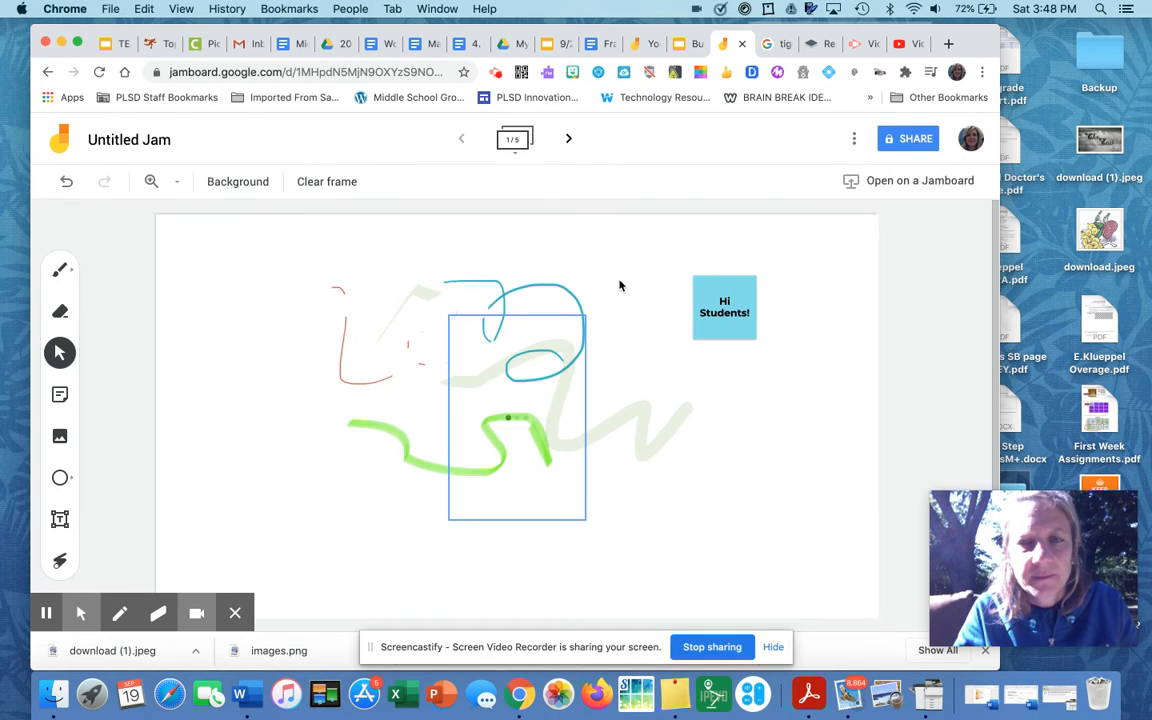
Enlarge the ice cream cone image slightly and place it in the frame's lower-right area, directly below the sticky note.
drag(489, 394, 728, 452)
drag(826, 581, 880, 598)
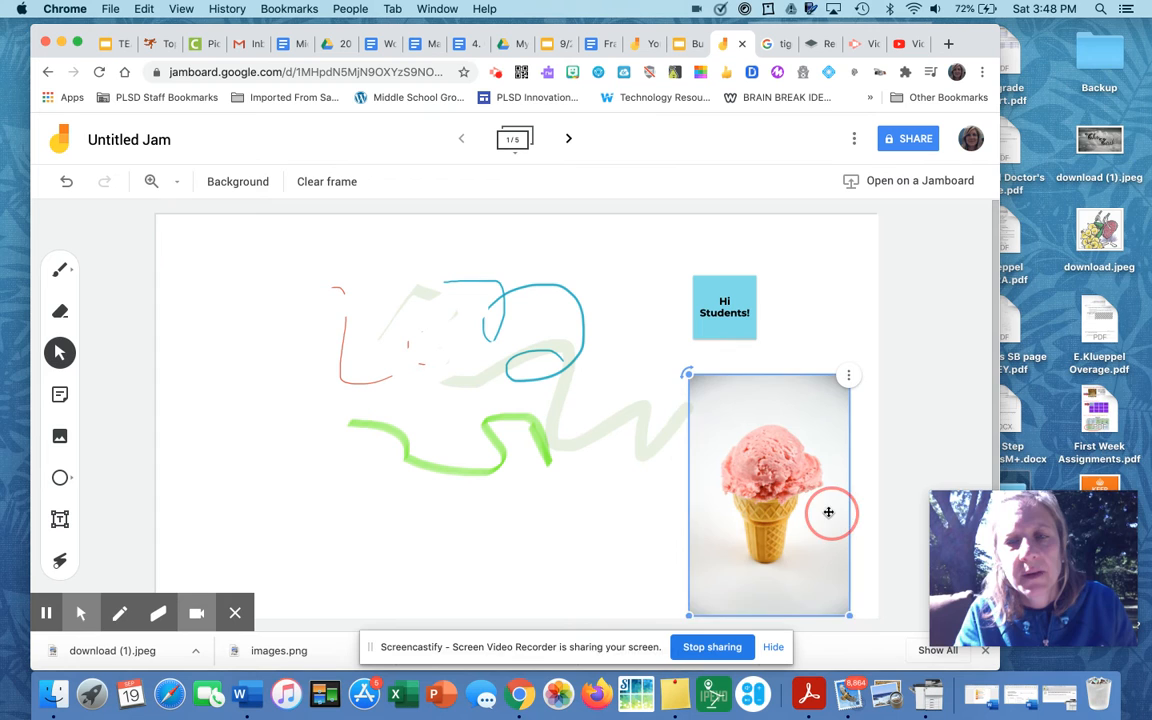
drag(830, 513, 801, 489)
drag(657, 348, 739, 510)
mouse_move(676, 412)
mouse_down()
mouse_move(710, 404)
mouse_move(689, 399)
mouse_up()
View the ice cream image's options, including its stacking order choices, and close them without applying any.
click(817, 350)
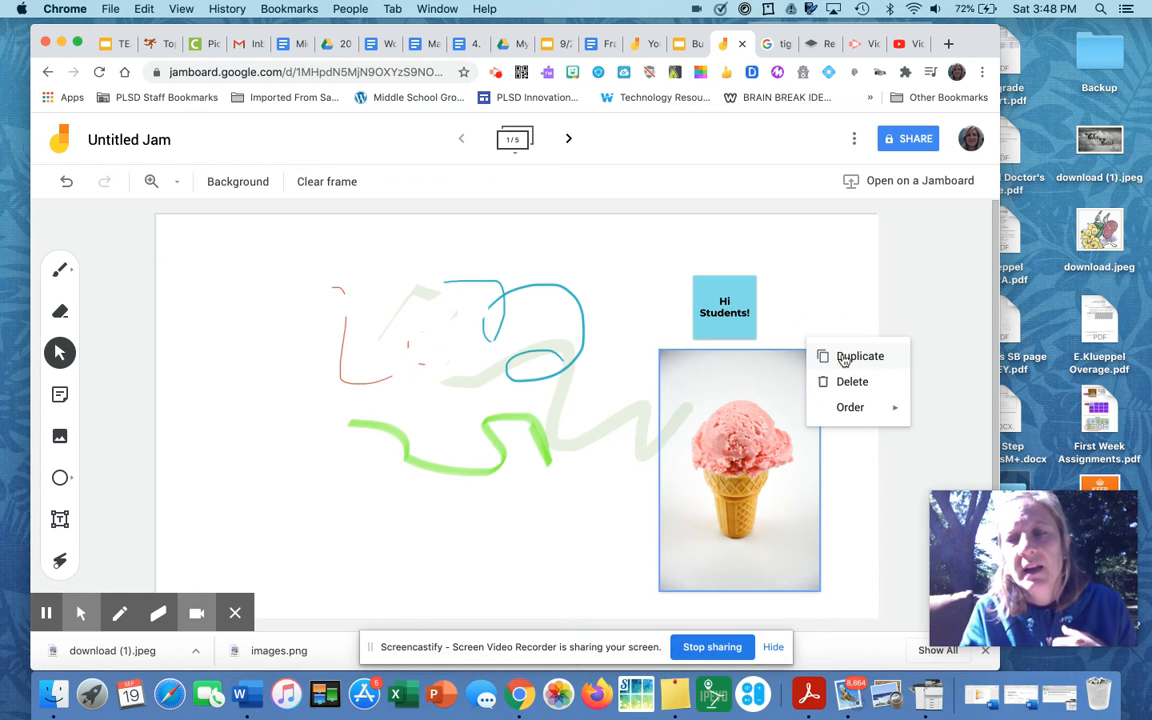
mouse_move(850, 409)
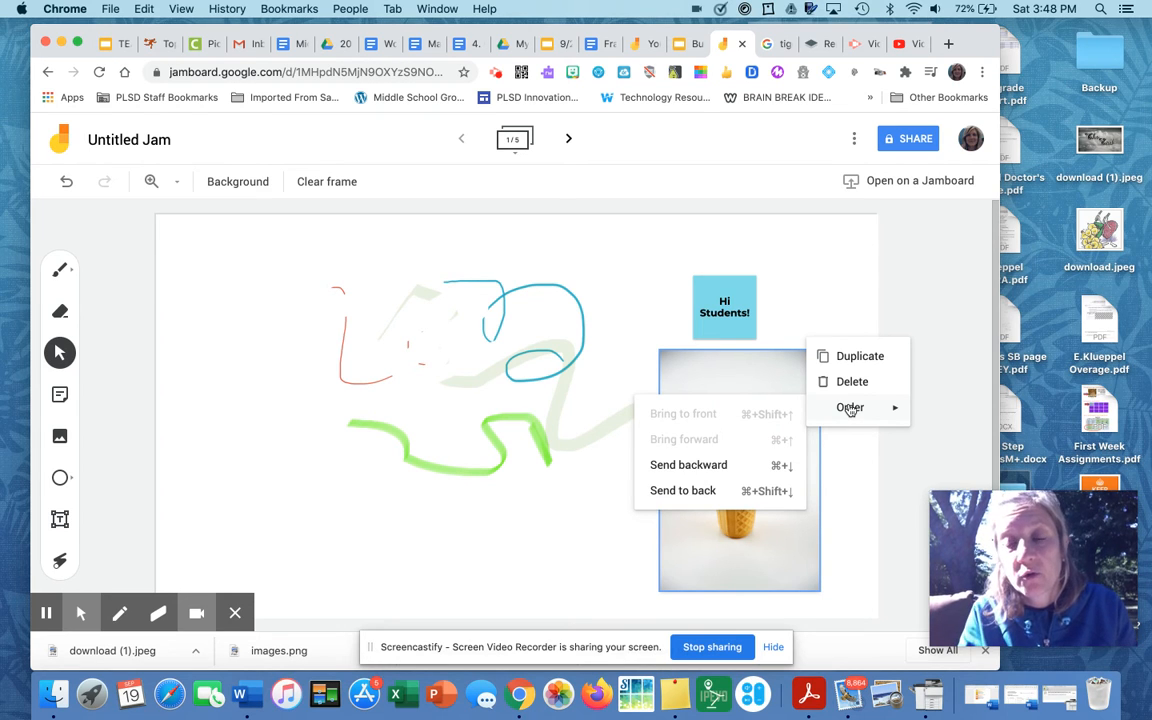
click(589, 313)
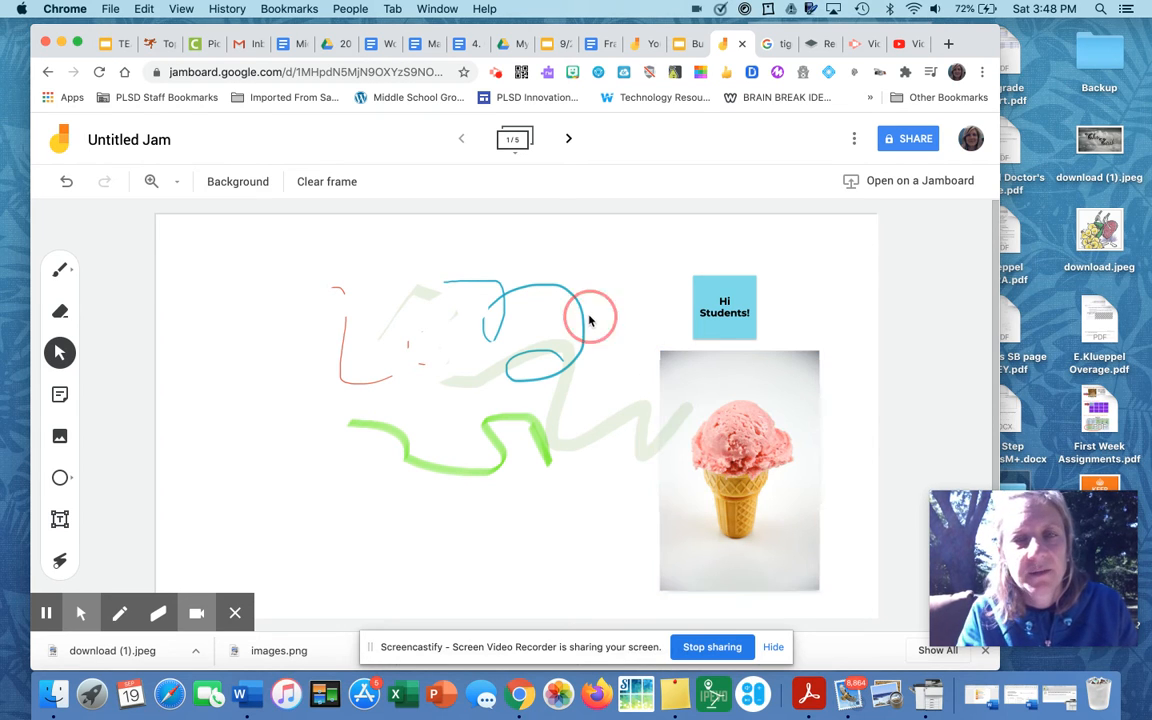
Draw a small diamond shape in the frame's lower-left area, beside the thick green stroke.
click(61, 479)
click(66, 480)
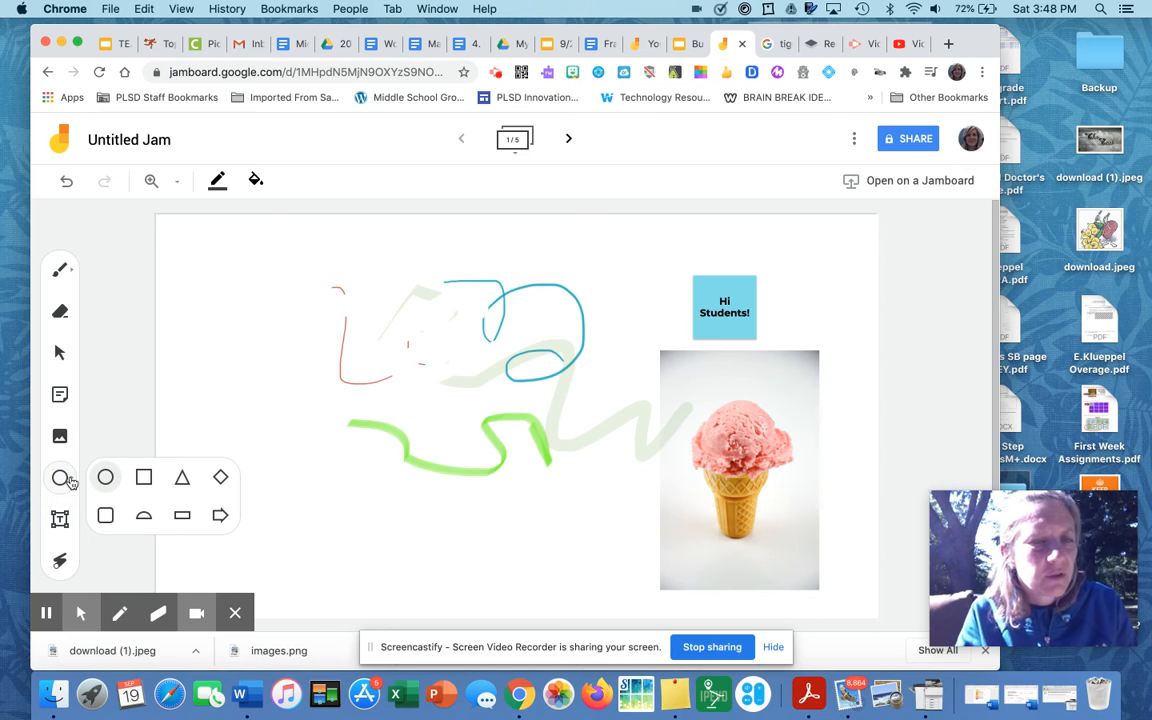
click(221, 478)
click(249, 411)
drag(249, 411, 275, 445)
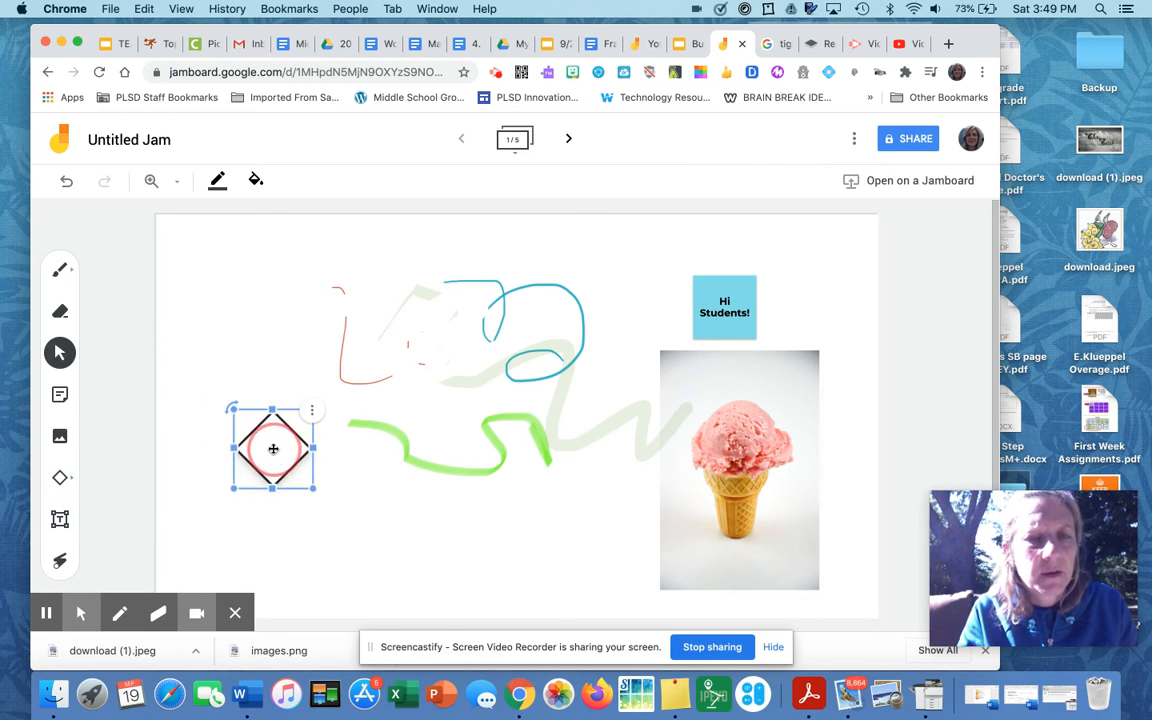
Enlarge the diamond slightly and rotate it until its sides run nearly horizontal and vertical, like a square.
drag(313, 486, 344, 485)
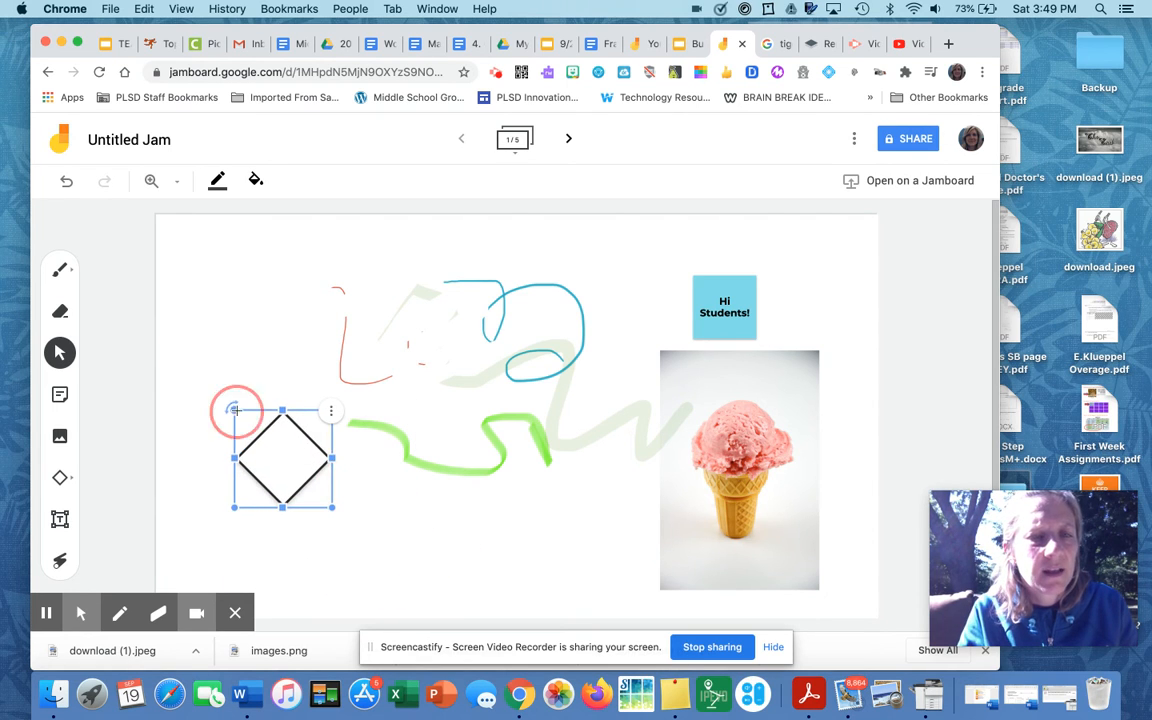
drag(232, 409, 273, 406)
Place an empty text box in the frame's upper-left area and enlarge it across the red and blue strokes.
click(60, 519)
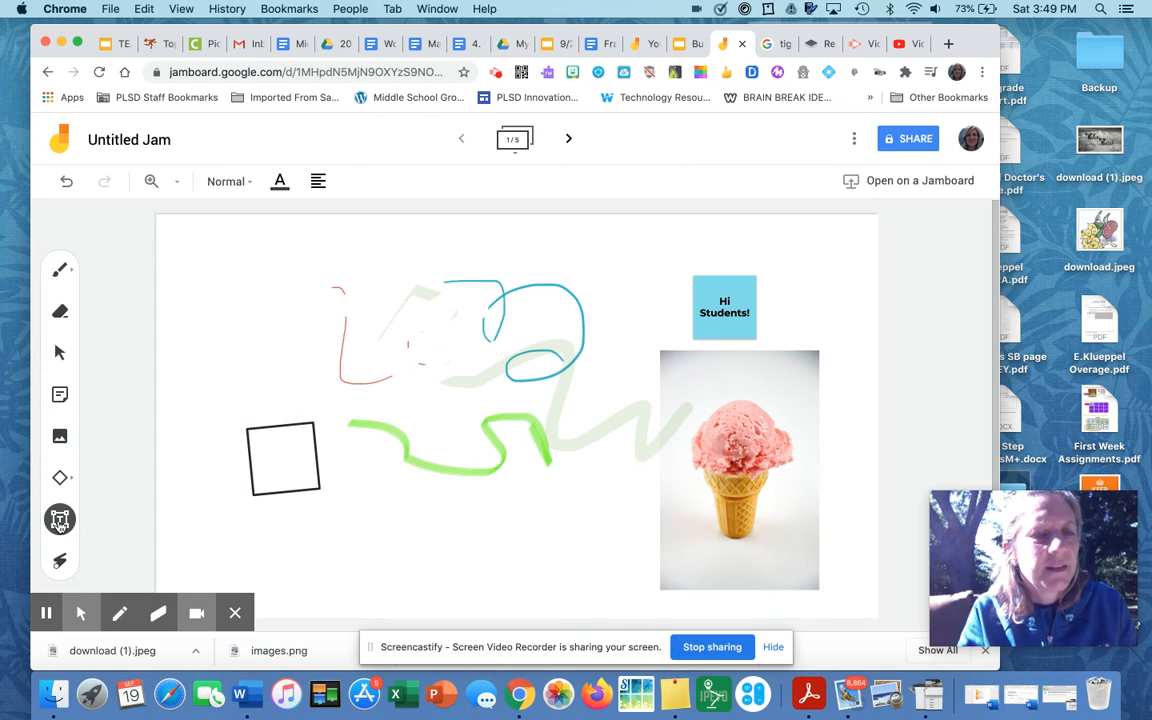
click(201, 267)
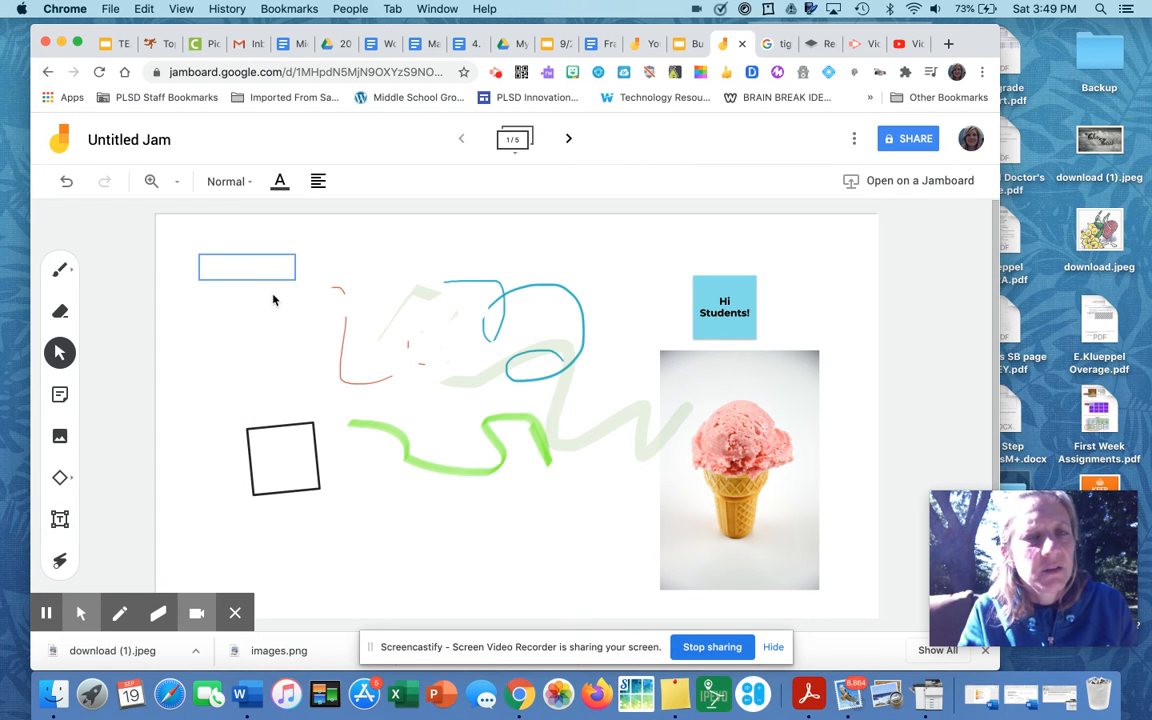
click(295, 267)
drag(295, 281, 440, 360)
click(388, 292)
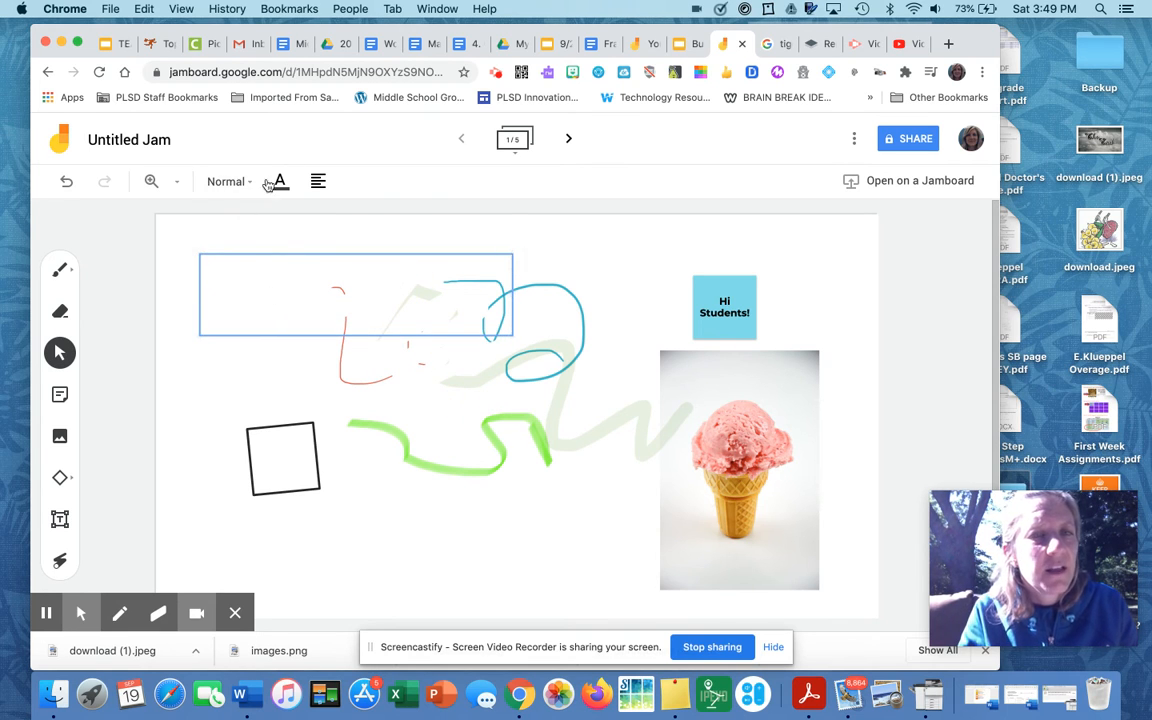
Set the empty text box to the Display text style and its text color to red.
click(227, 181)
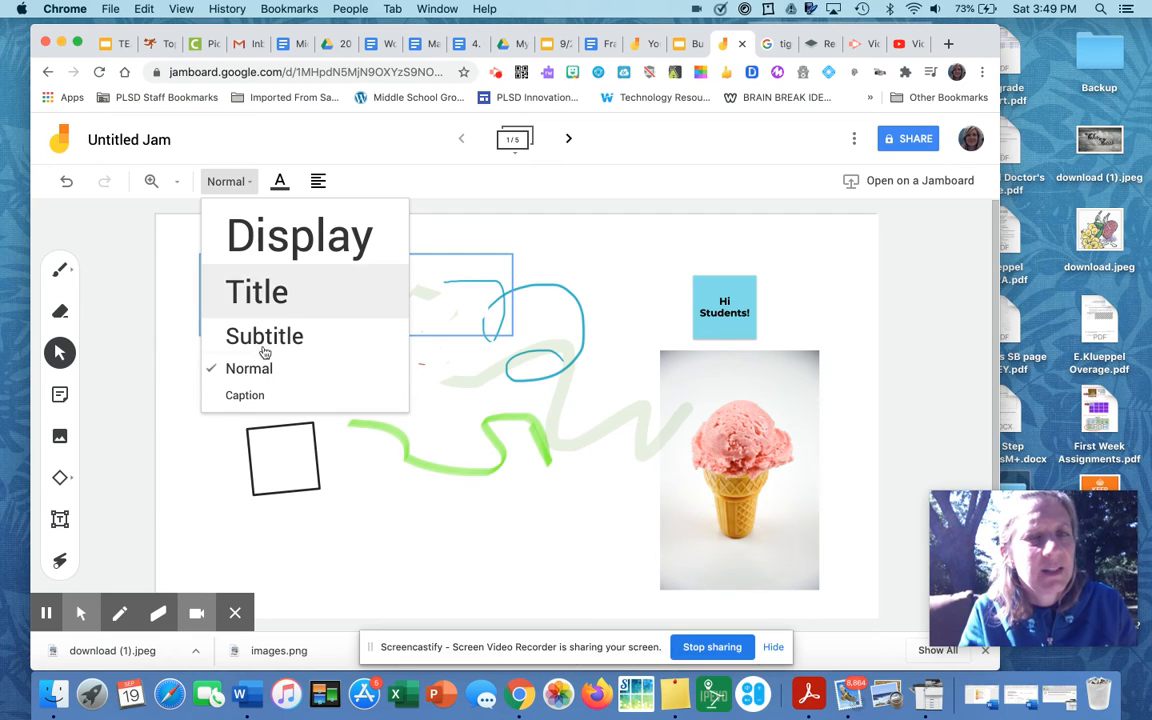
click(258, 235)
click(277, 336)
click(270, 288)
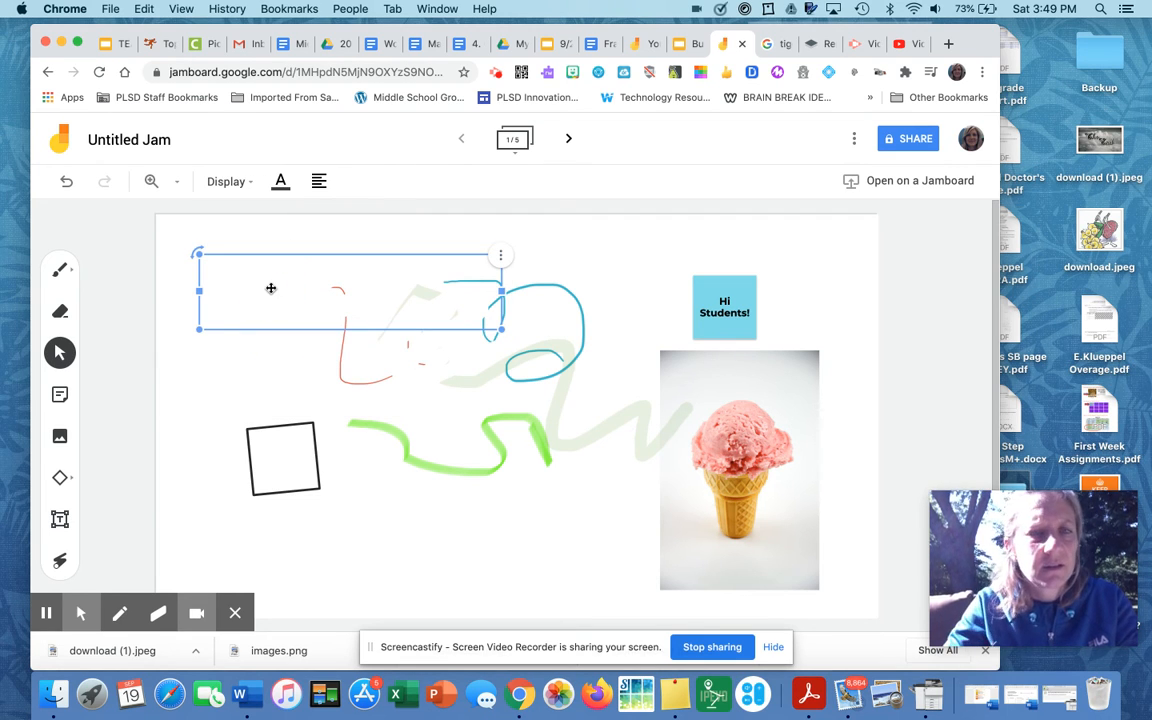
click(281, 181)
click(321, 254)
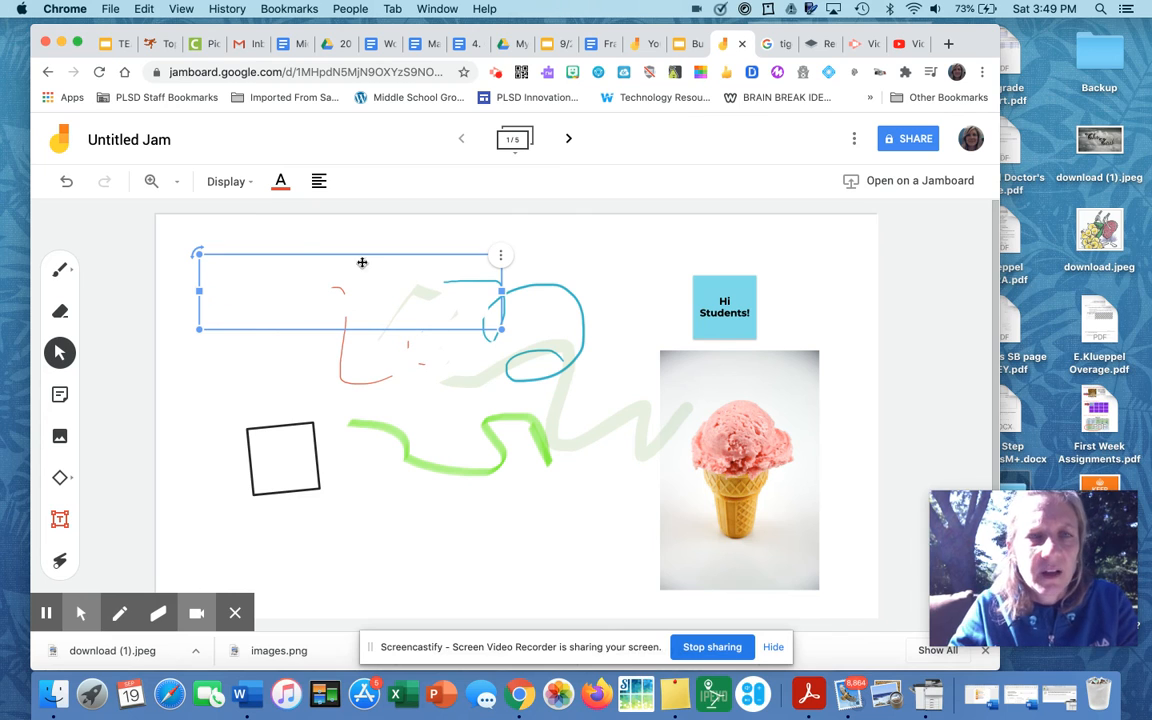
Switch the text box to the Subtitle style and enter "Jump" in it after widening it toward the sticky note.
click(226, 181)
click(288, 335)
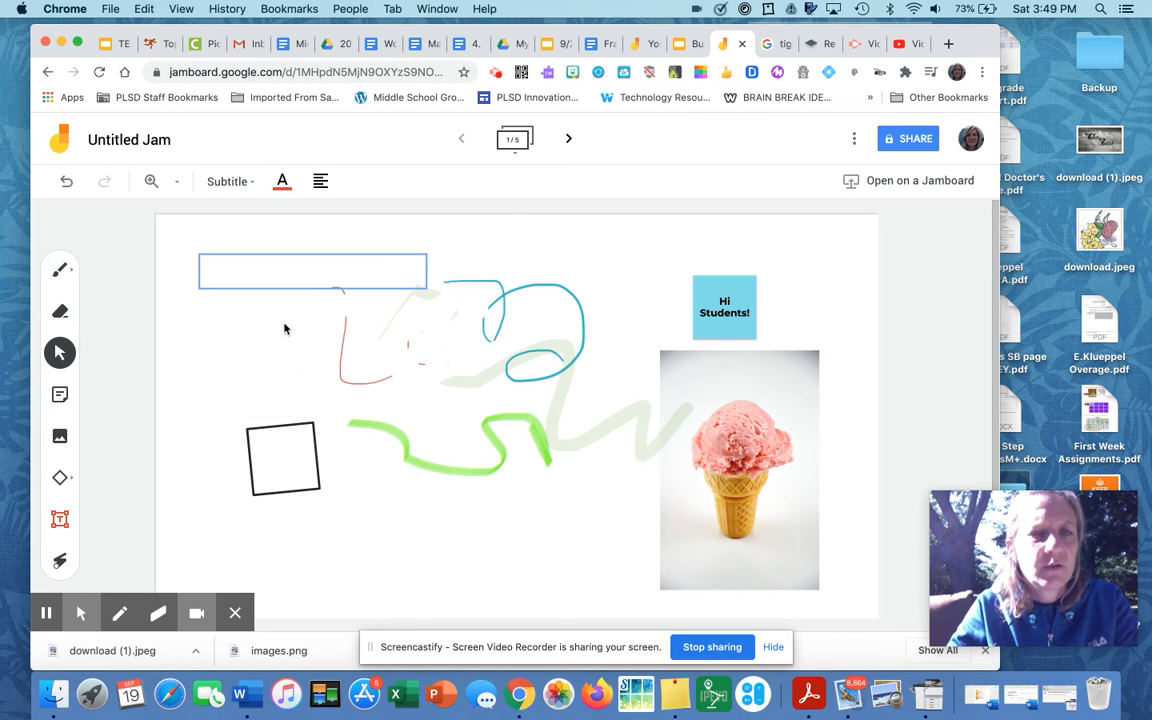
drag(427, 288, 588, 312)
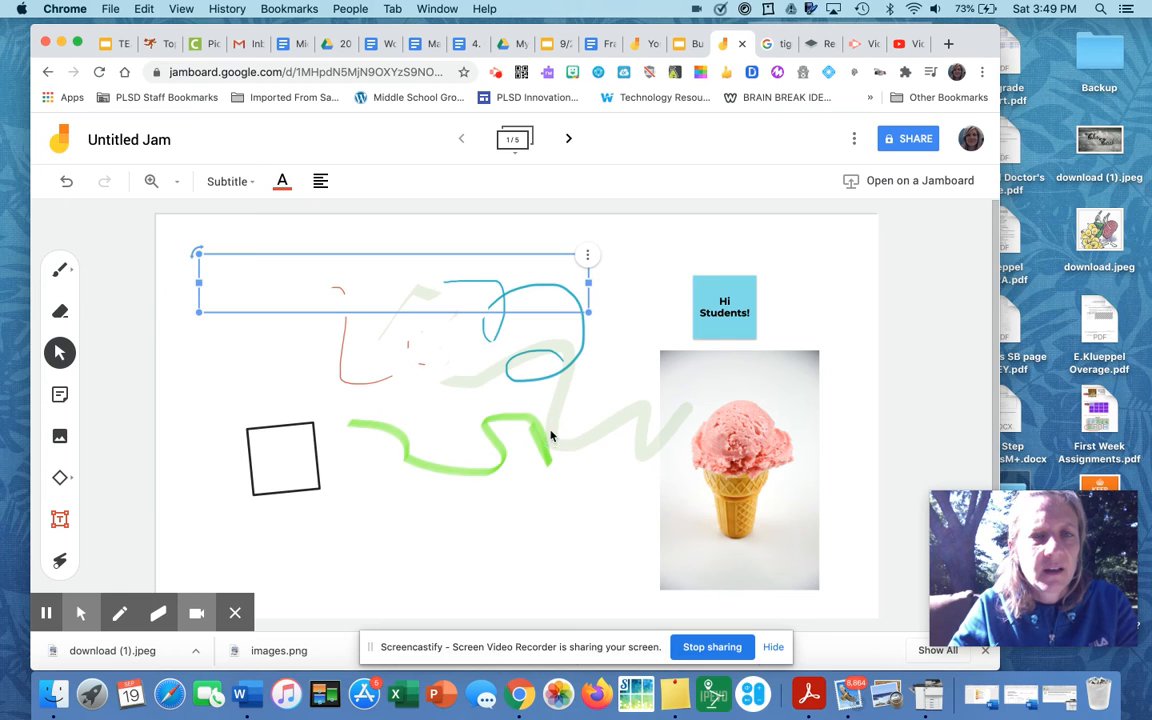
click(275, 291)
text(Jump)
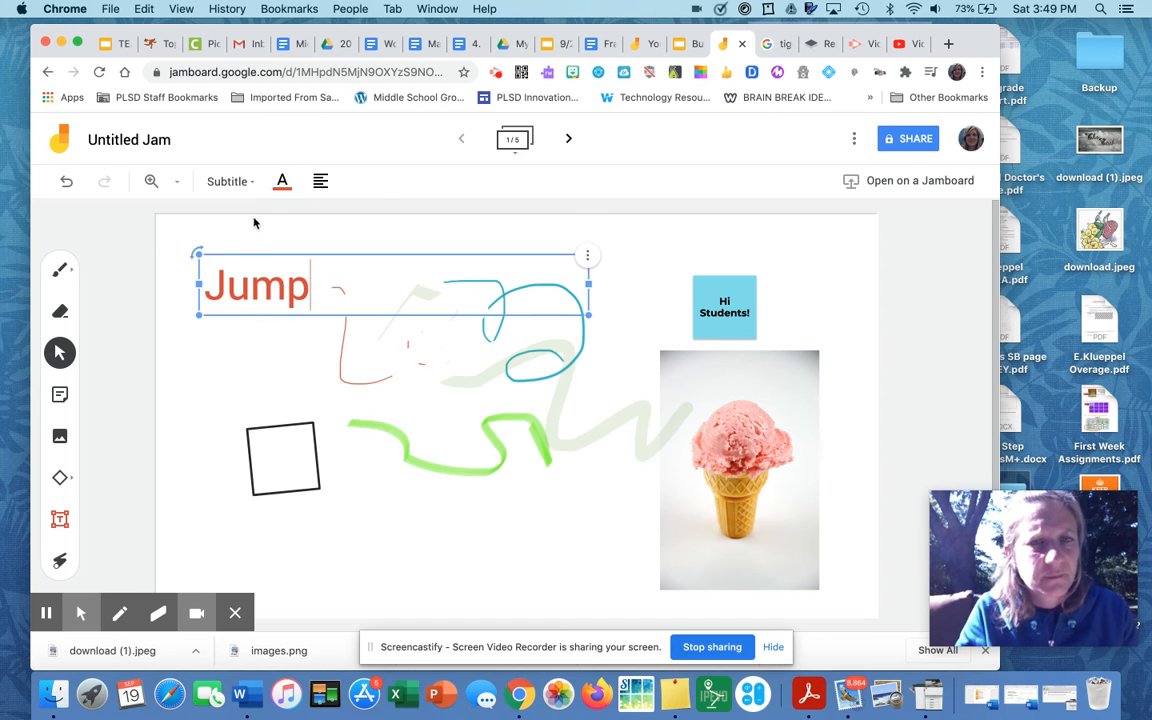
Change the "Jump" text color to green and center the text in its box.
click(282, 181)
click(362, 220)
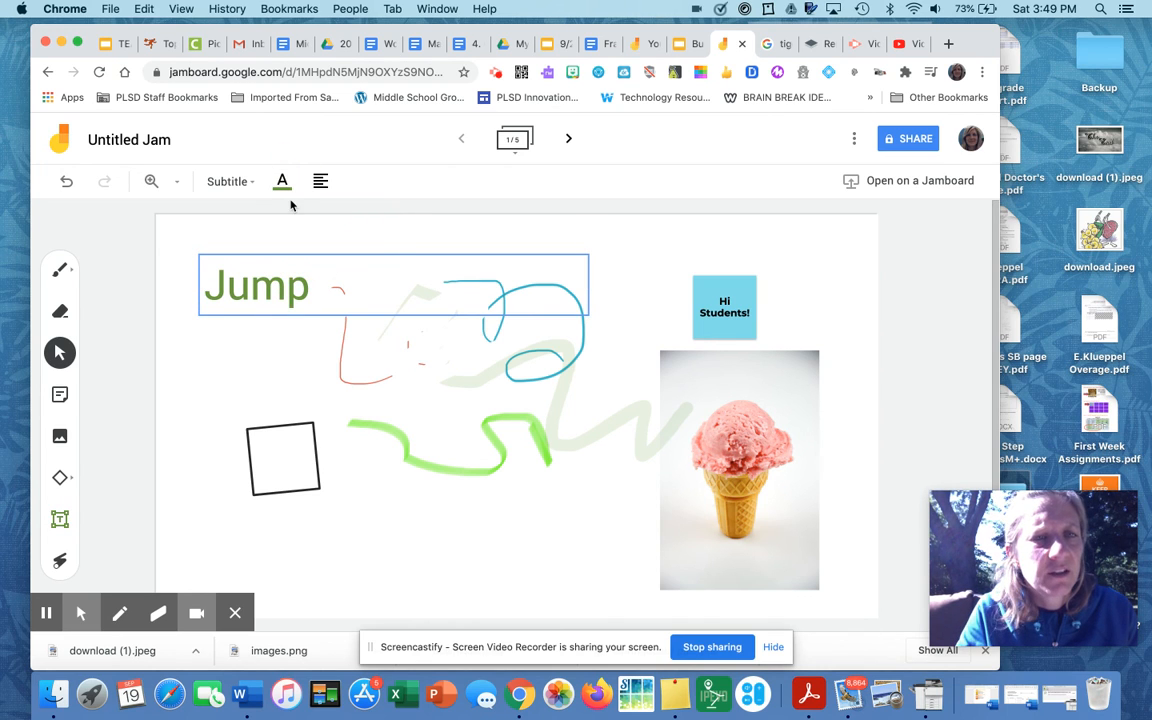
click(318, 184)
click(361, 219)
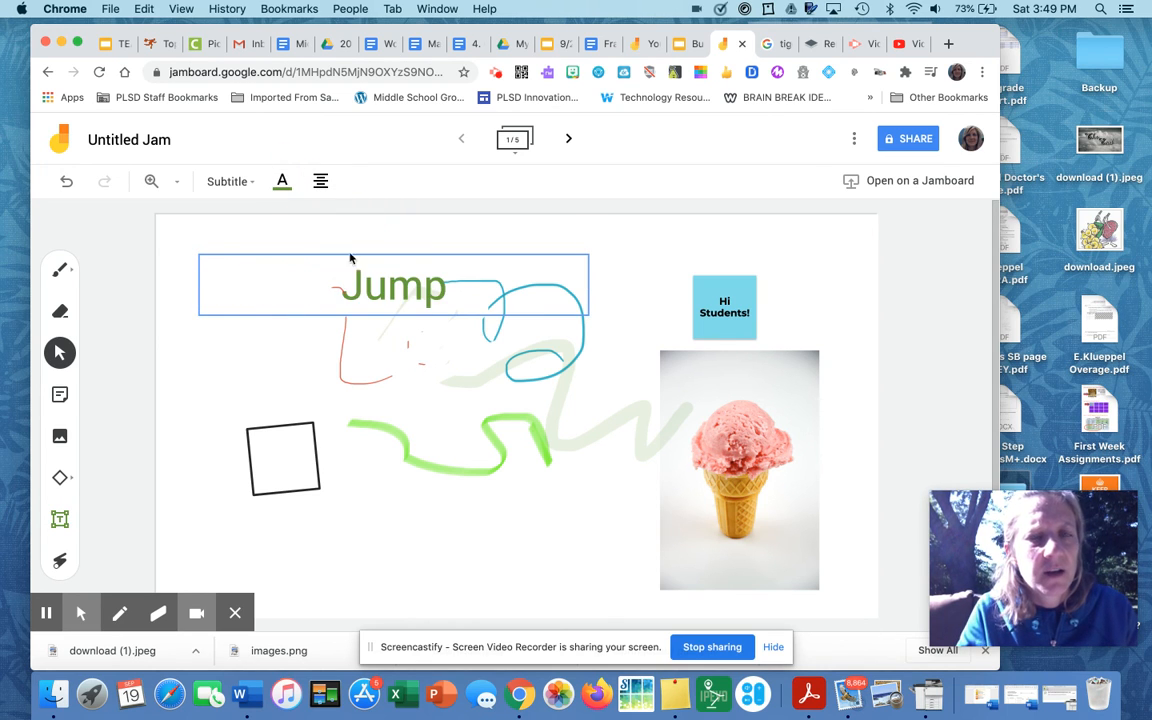
Use the laser tool to sweep a temporary red trail across the frame and over the ice cream image.
click(30, 528)
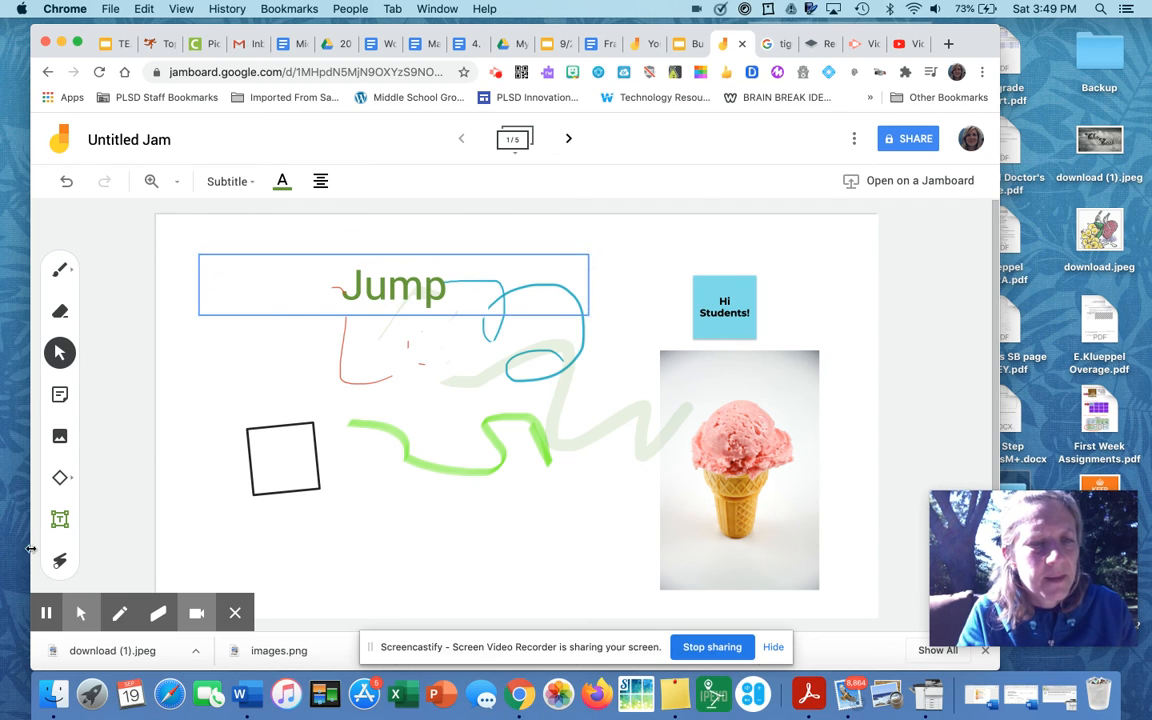
click(59, 560)
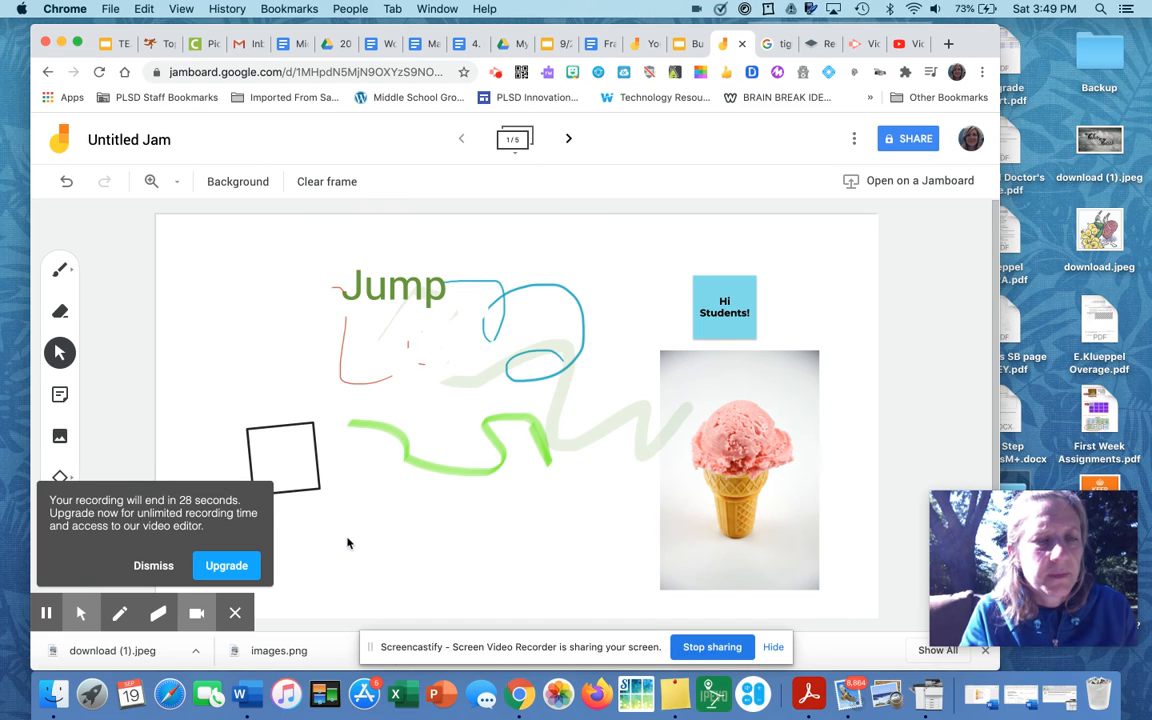
click(153, 565)
click(59, 561)
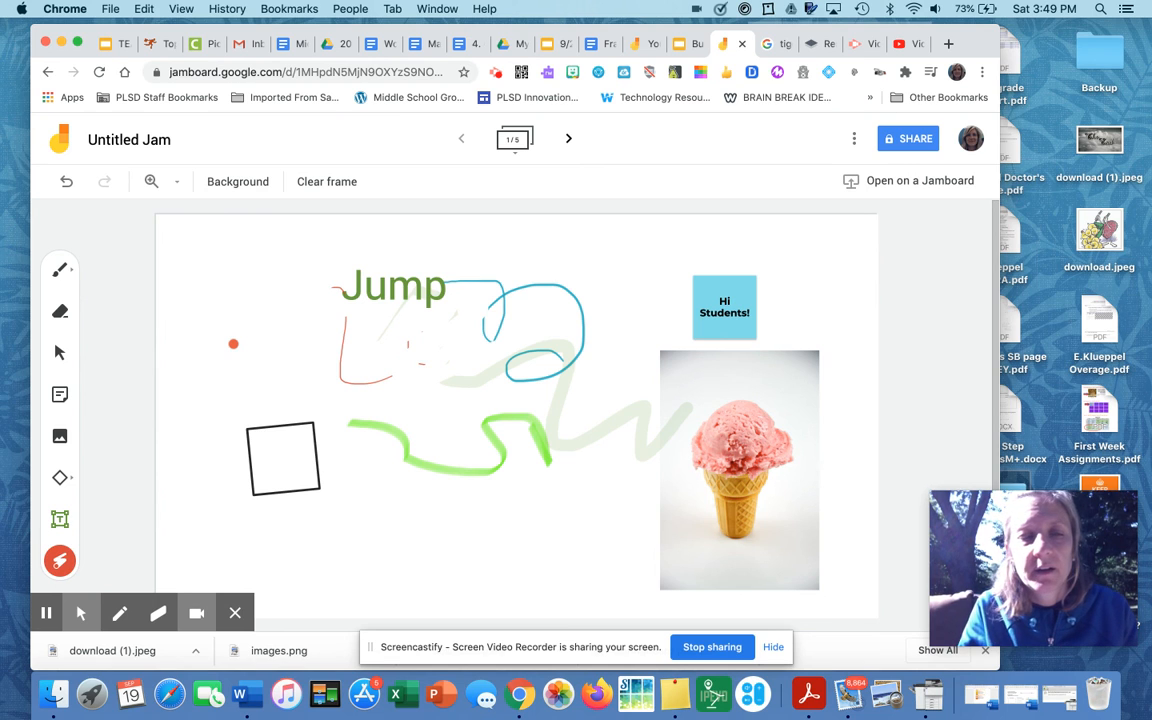
mouse_move(236, 272)
mouse_down()
mouse_move(351, 273)
mouse_move(470, 388)
mouse_move(515, 398)
mouse_move(555, 447)
mouse_move(705, 400)
mouse_up()
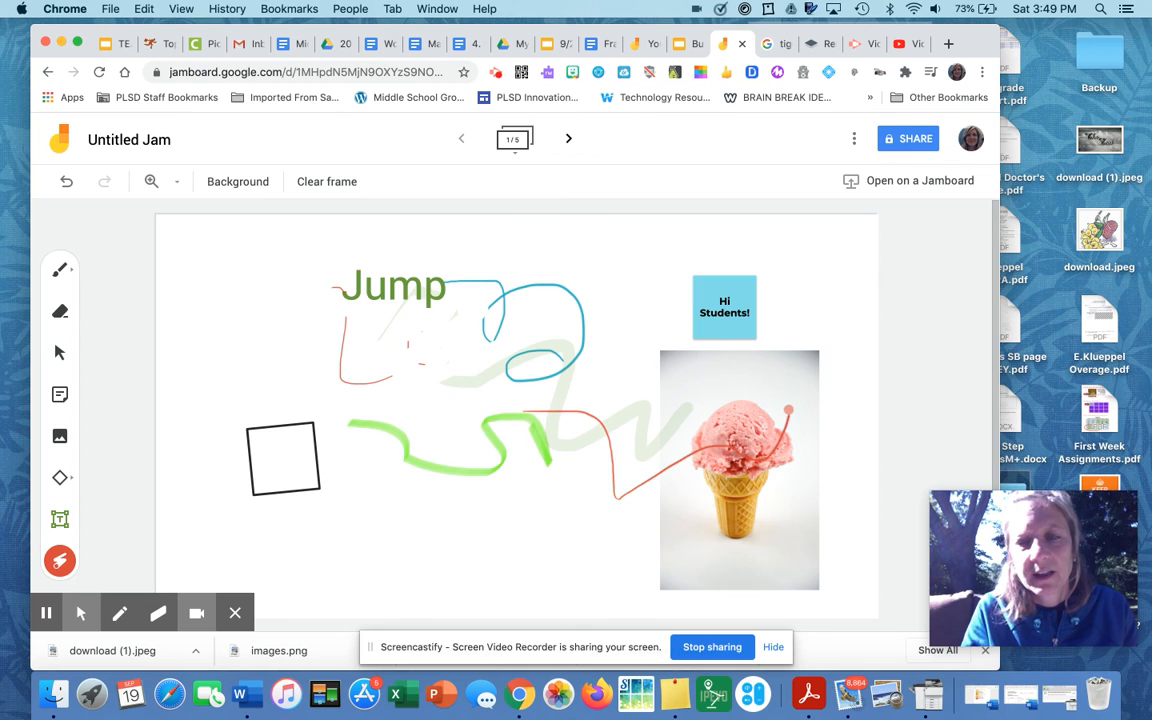